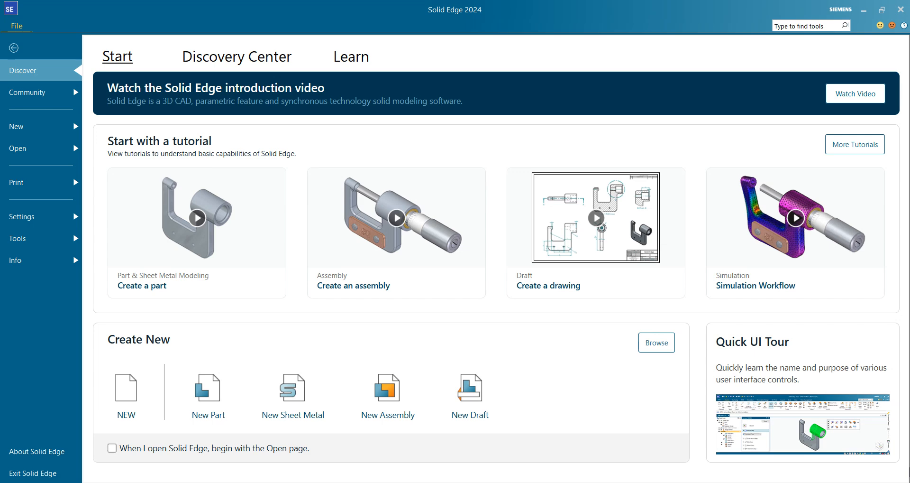
Create a new ISO Metric Part in the ordered environment and stop the environment prompt from showing again
{"action": "left_click", "coordinate": [47, 127]}
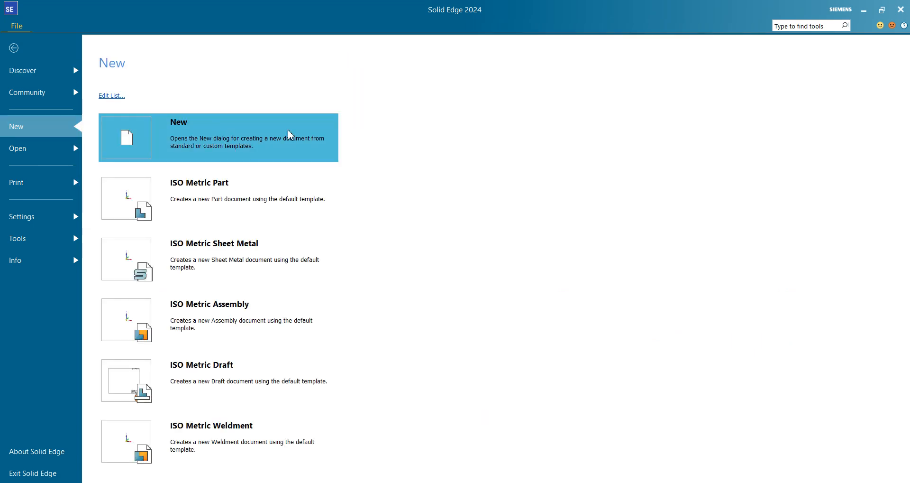
{"action": "left_click", "coordinate": [226, 210]}
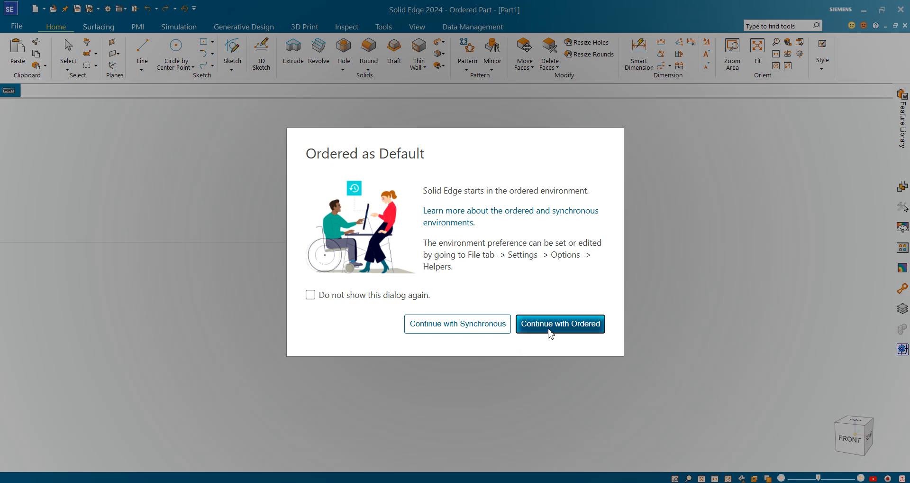
{"action": "left_click", "coordinate": [310, 296]}
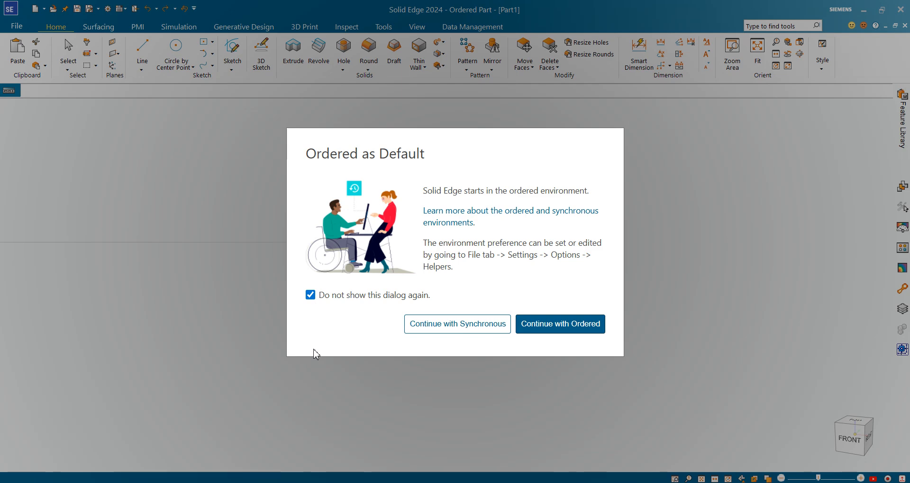
{"action": "left_click", "coordinate": [578, 323]}
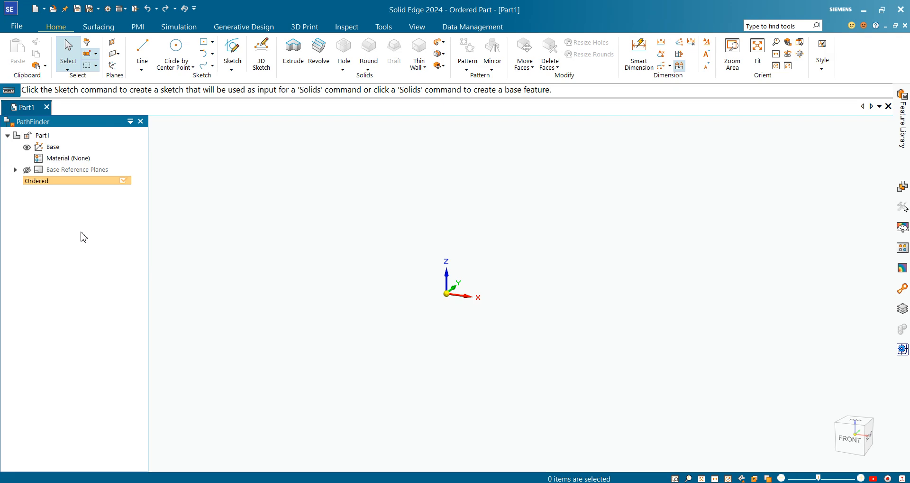
Show the base reference planes, expand their list in the feature tree, and set the view to isometric
{"action": "left_click", "coordinate": [27, 170]}
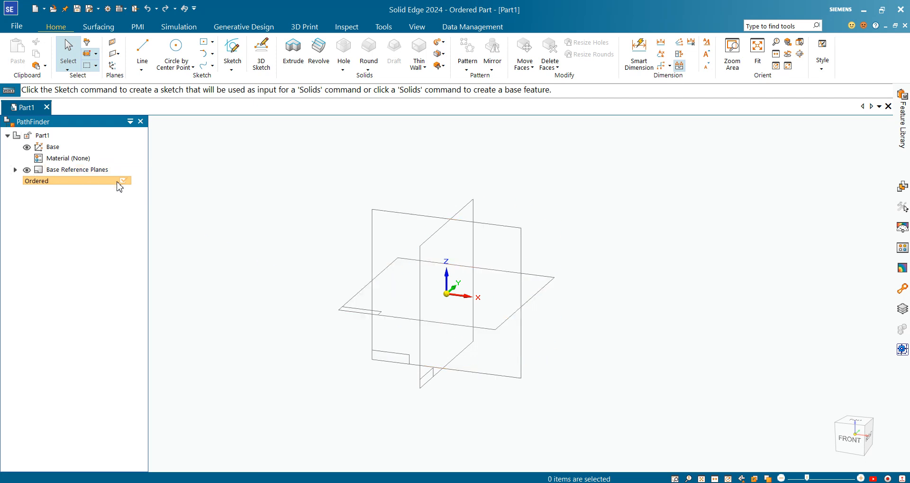
{"action": "left_click", "coordinate": [15, 170]}
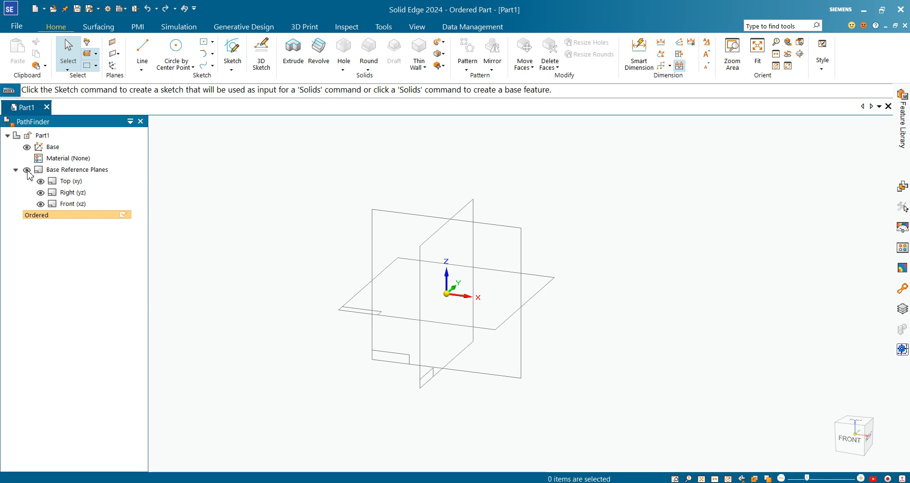
{"action": "left_click", "coordinate": [27, 171]}
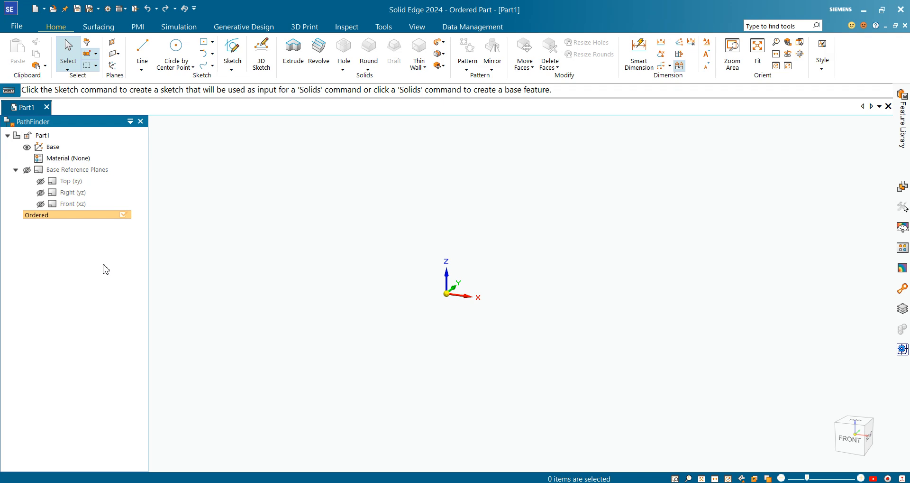
{"action": "left_click", "coordinate": [27, 170]}
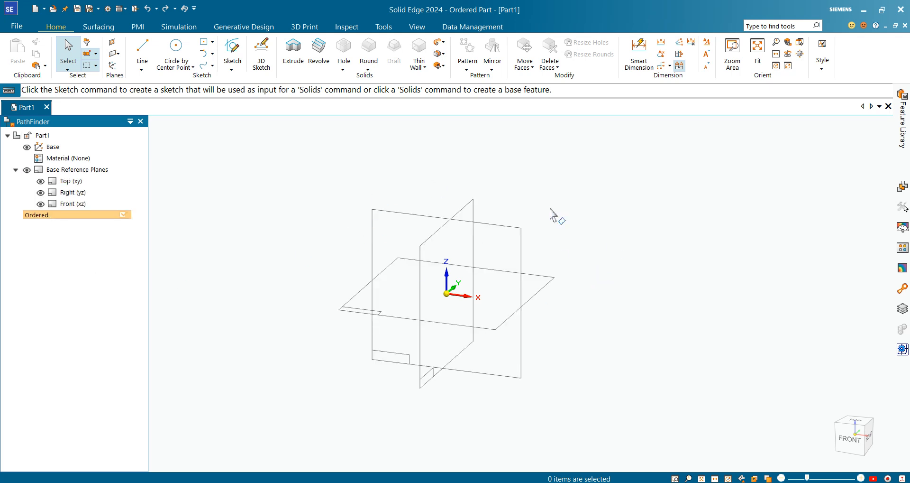
{"action": "left_click", "coordinate": [834, 459]}
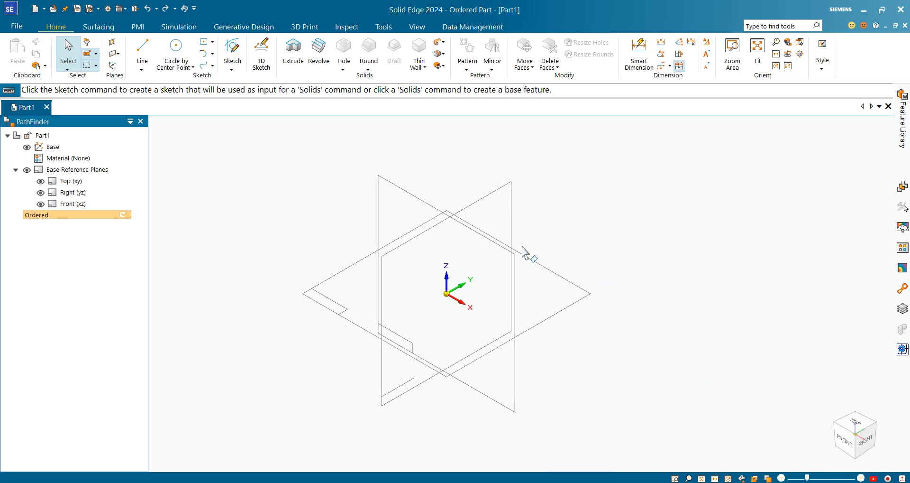
Start a 2D sketch on the Front (xz) plane, dismissing the reference plane tip but keeping command tips enabled
{"action": "left_click", "coordinate": [244, 186]}
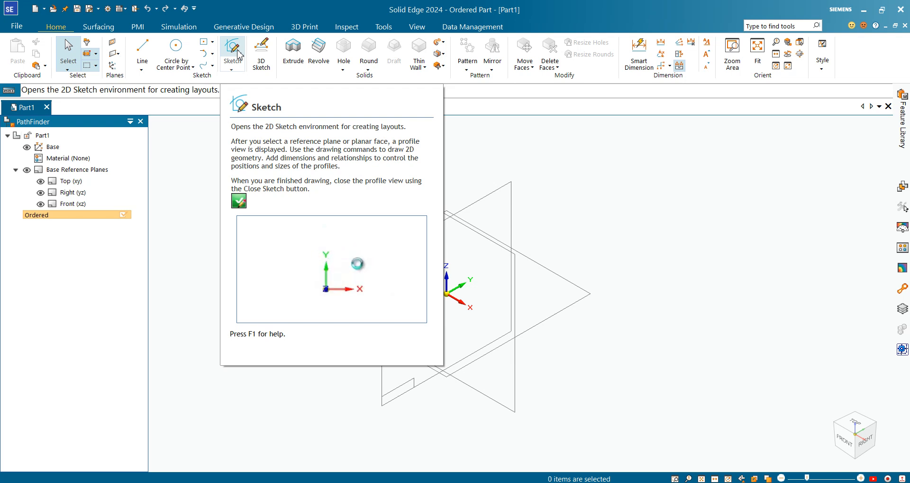
{"action": "left_click", "coordinate": [240, 71]}
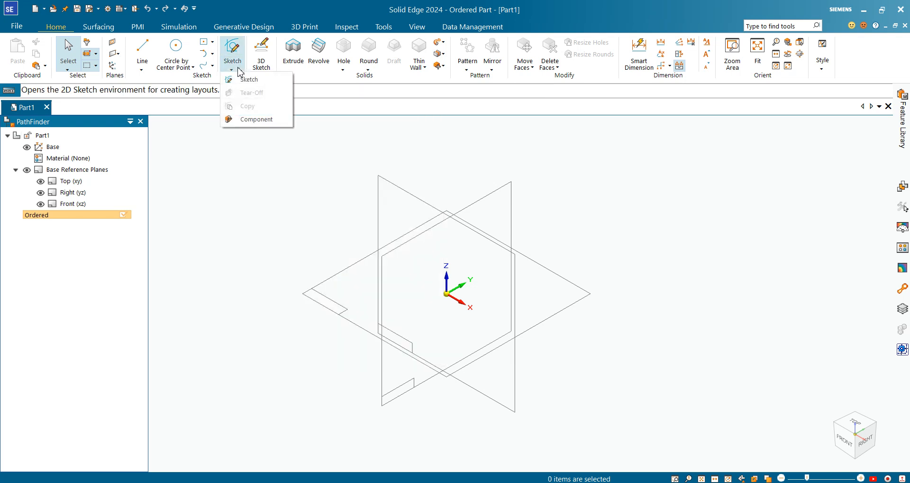
{"action": "left_click", "coordinate": [262, 81]}
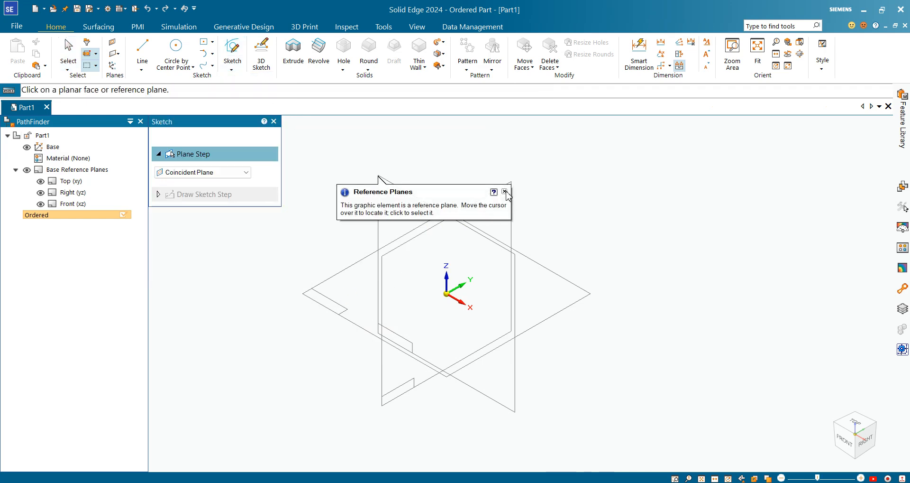
{"action": "left_click", "coordinate": [505, 192]}
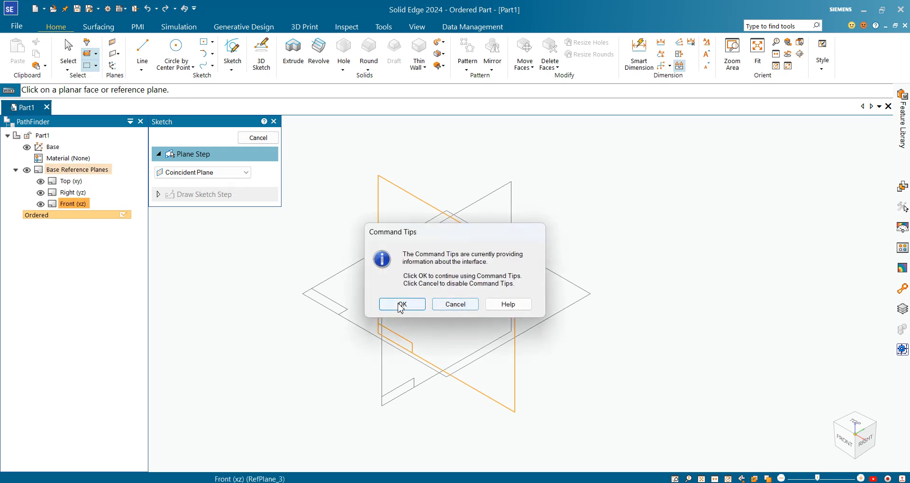
{"action": "left_click", "coordinate": [401, 304]}
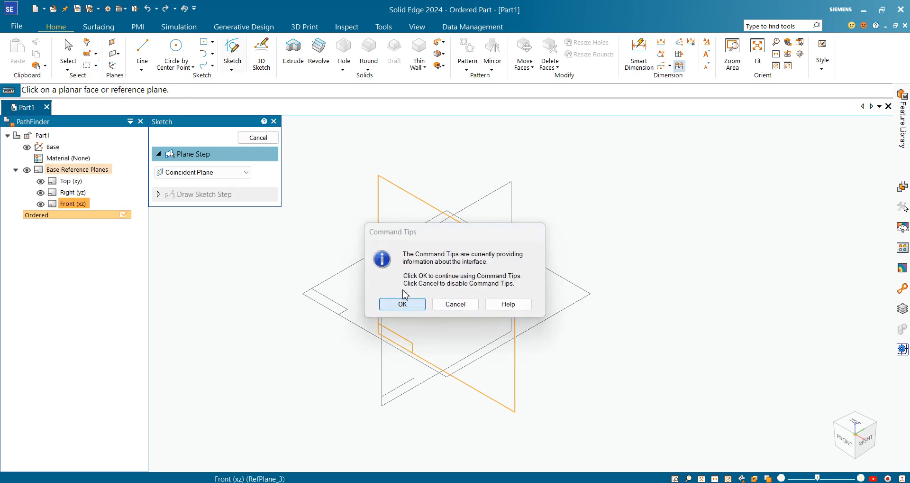
{"action": "left_click", "coordinate": [413, 211]}
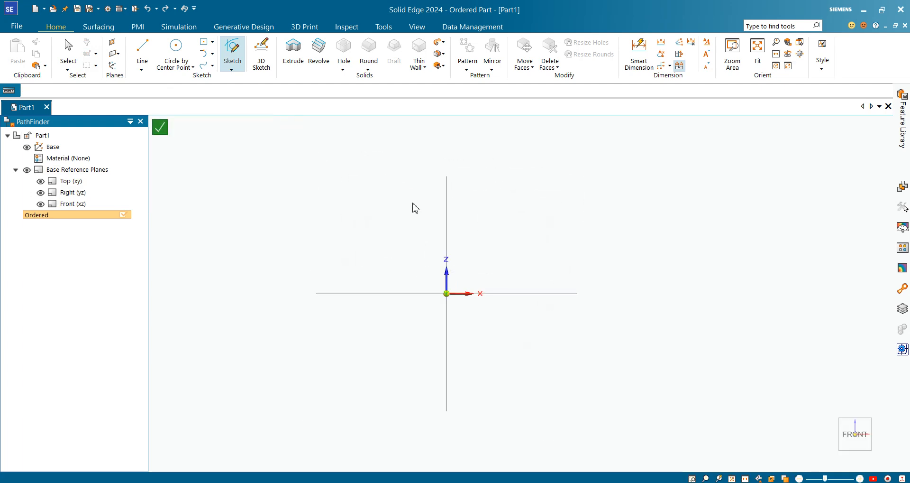
Draw a closed rectangle about 75 mm wide from four connected lines, just above the horizontal axis
{"action": "key", "text": "l"}
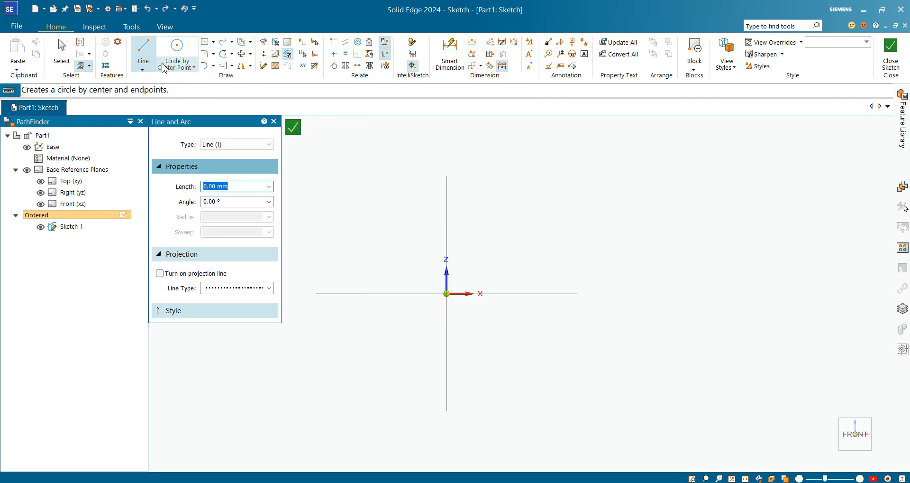
{"action": "left_click", "coordinate": [142, 69]}
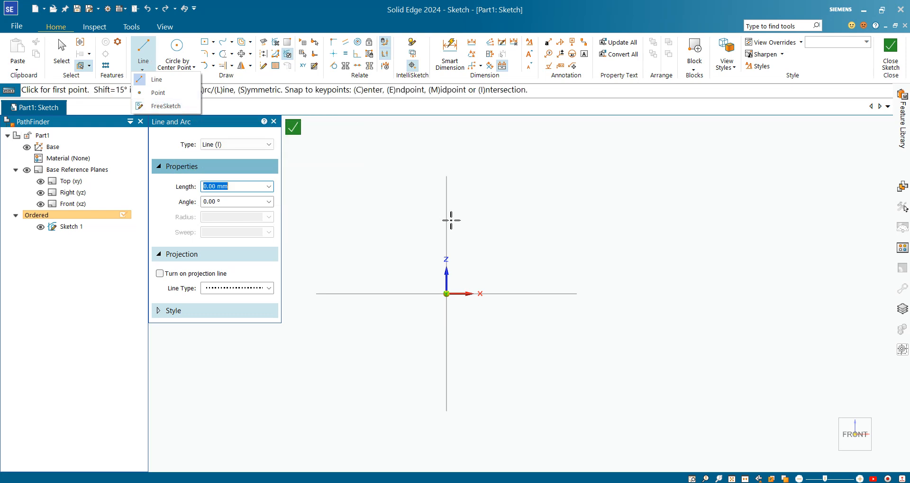
{"action": "left_click", "coordinate": [518, 197]}
{"action": "left_click", "coordinate": [535, 199]}
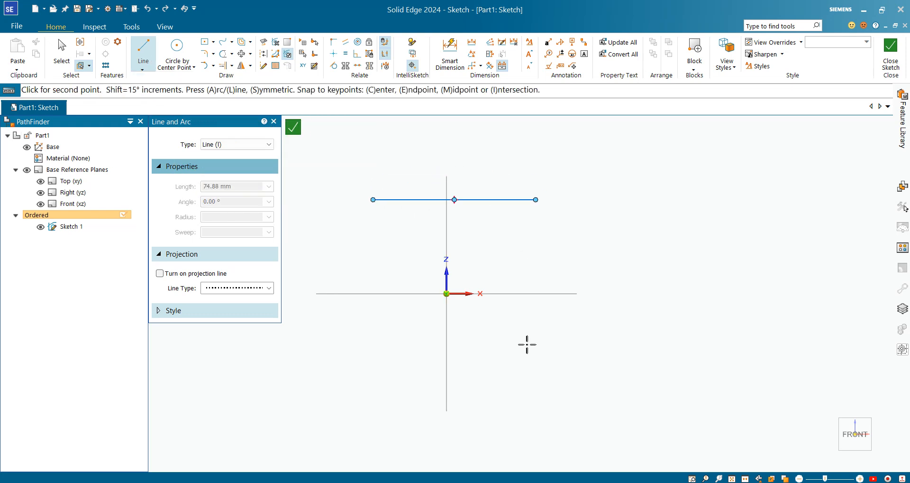
{"action": "left_click", "coordinate": [537, 284]}
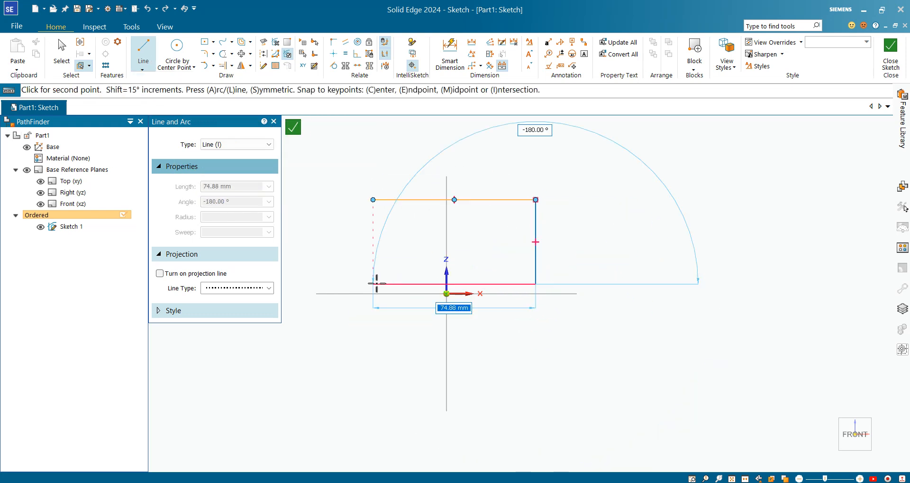
{"action": "left_click", "coordinate": [373, 283]}
{"action": "left_click", "coordinate": [373, 200]}
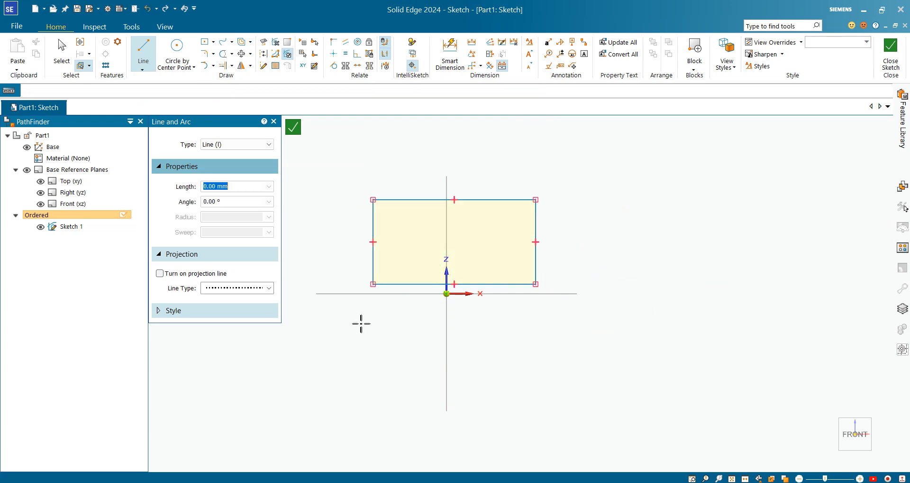
Draw both diagonals of the rectangle with lines about 84 mm long between opposite corners
{"action": "left_click", "coordinate": [382, 282]}
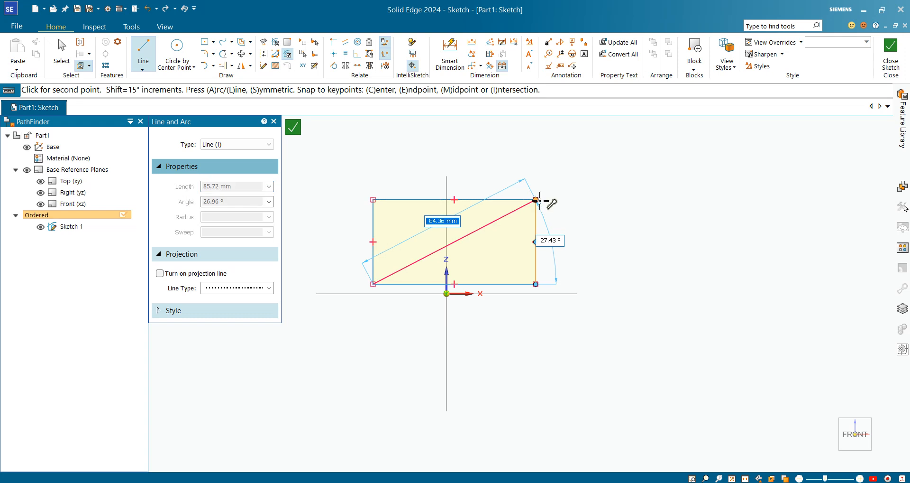
{"action": "left_click", "coordinate": [536, 200]}
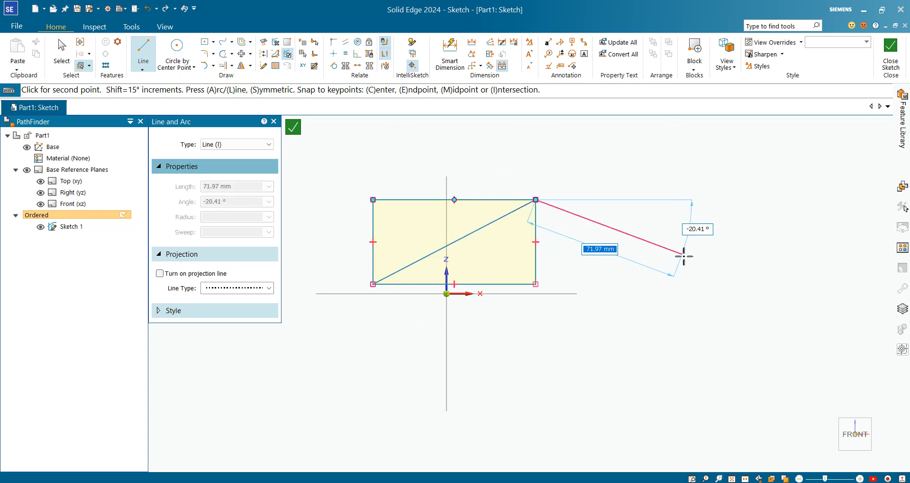
{"action": "key", "text": "Escape"}
{"action": "key", "text": "Escape"}
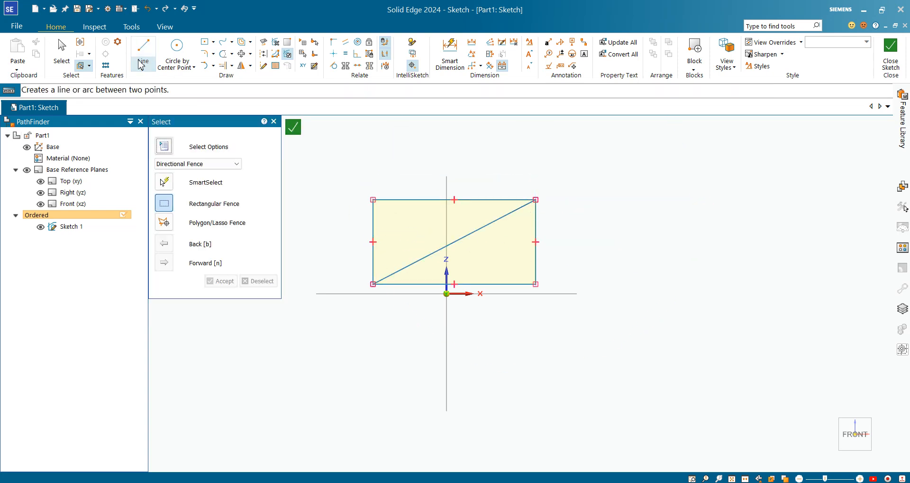
{"action": "key", "text": "l"}
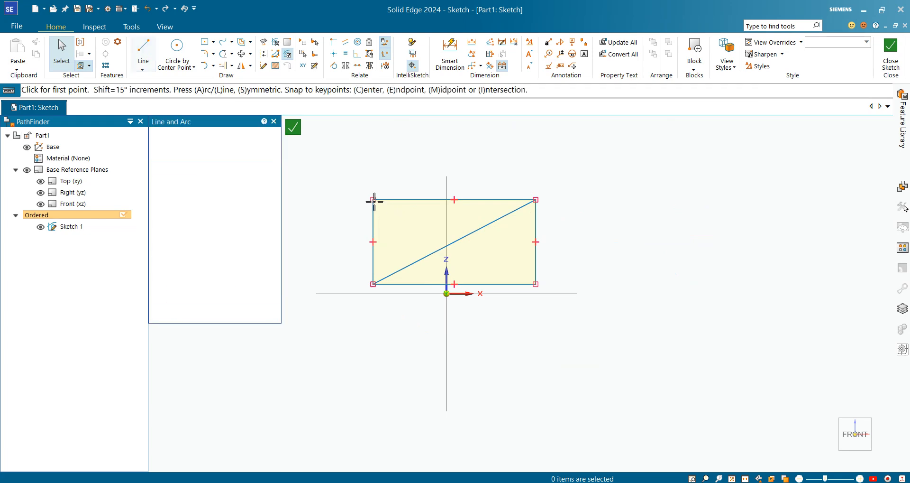
{"action": "left_click", "coordinate": [373, 200]}
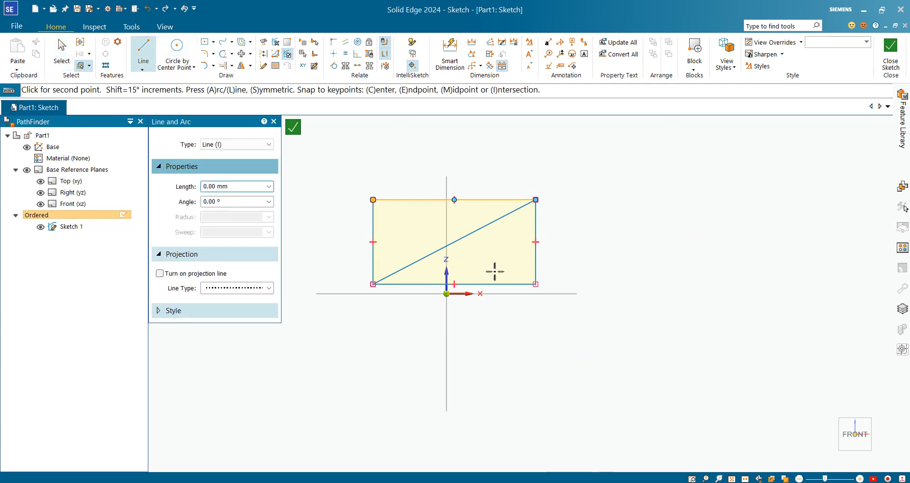
{"action": "left_click", "coordinate": [536, 285]}
{"action": "key", "text": "Escape"}
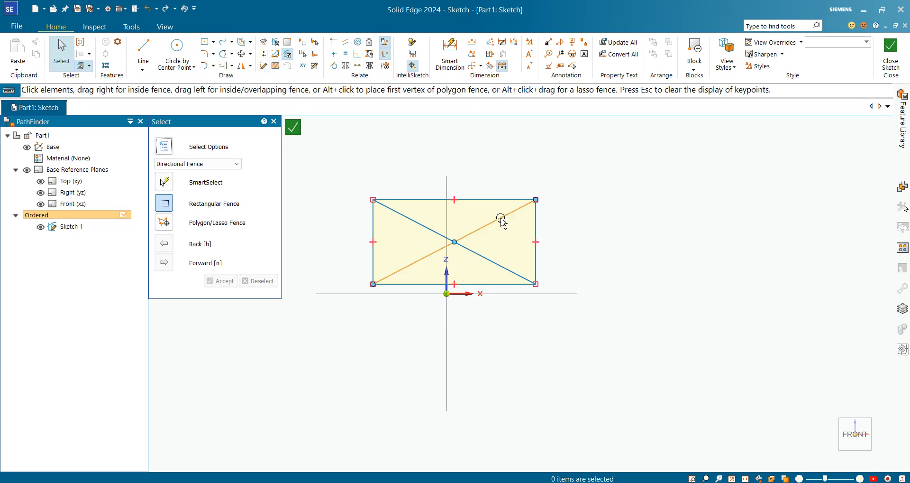
Convert the rectangle's two diagonals to construction lines
{"action": "left_click", "coordinate": [414, 258]}
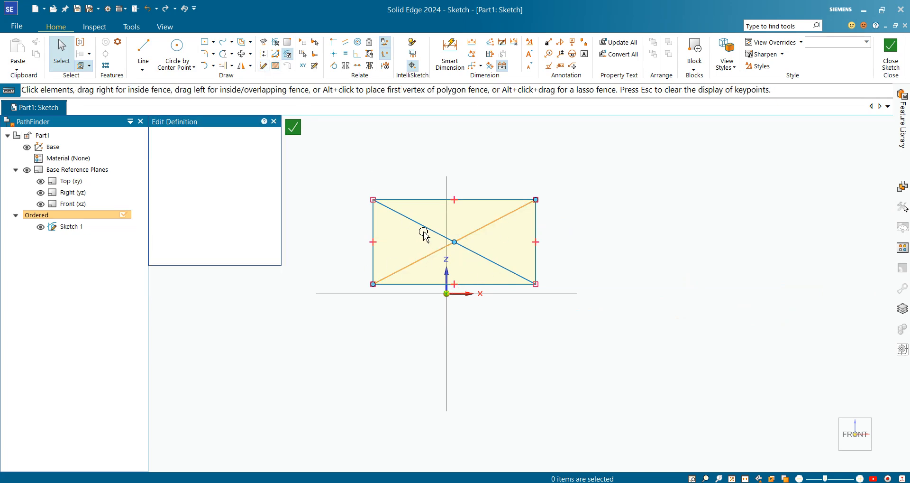
{"action": "left_click", "coordinate": [273, 340]}
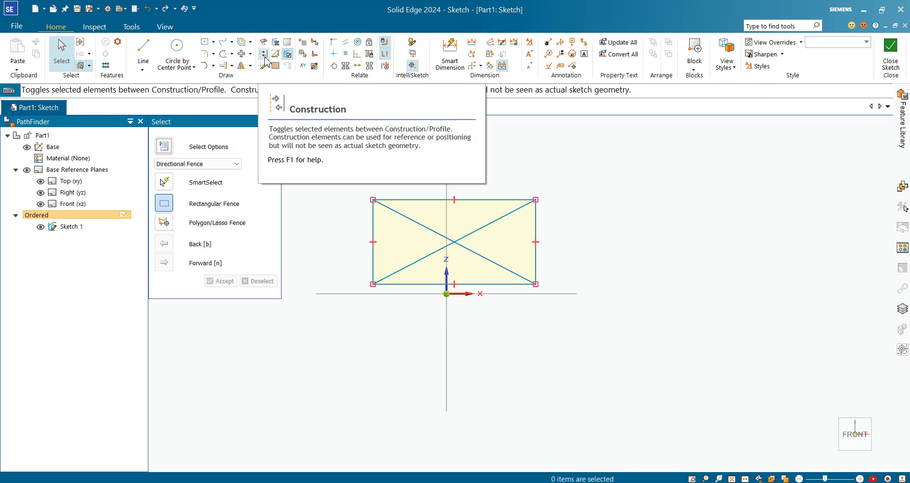
{"action": "left_click", "coordinate": [264, 54]}
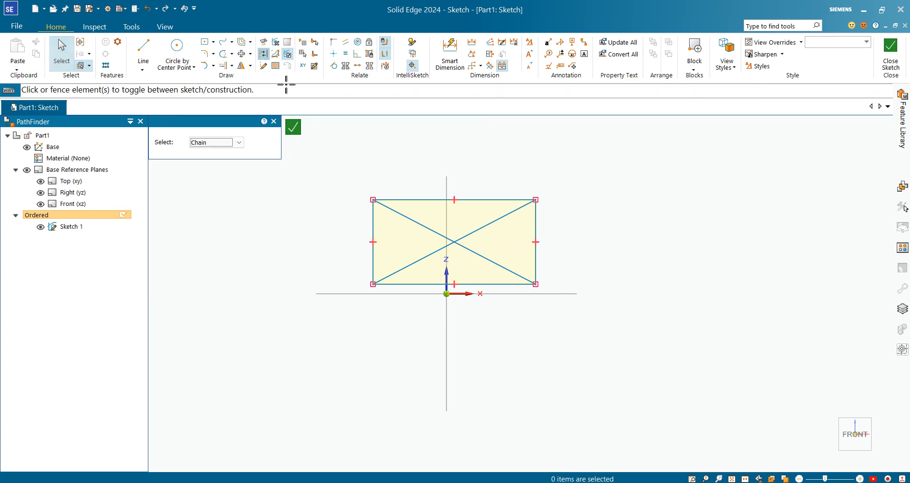
{"action": "left_click", "coordinate": [508, 212]}
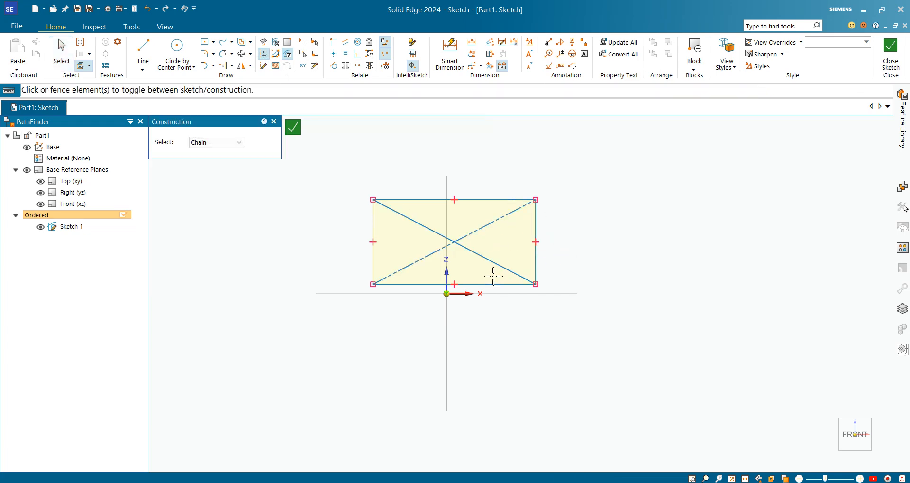
{"action": "left_click", "coordinate": [480, 255]}
Set the Construction selection mode to Single and convert the rectangle's two vertical sides to construction lines
{"action": "left_click", "coordinate": [240, 144]}
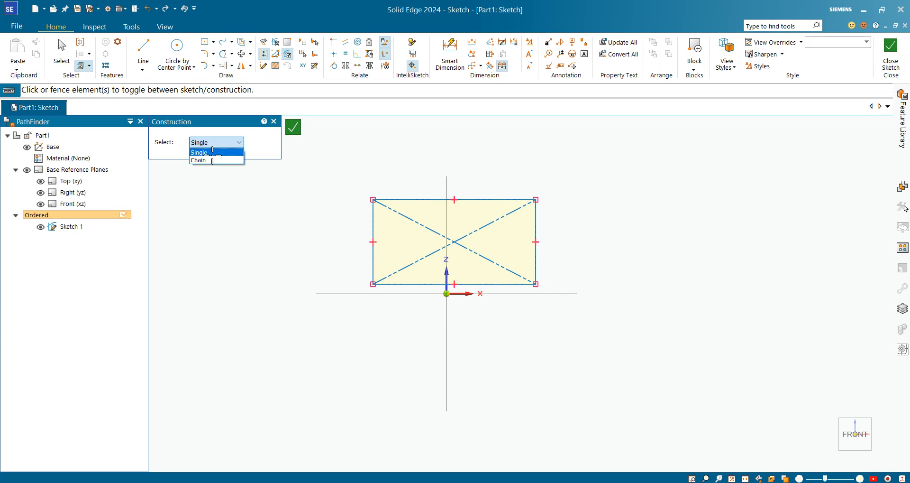
{"action": "left_click", "coordinate": [211, 151]}
{"action": "left_click", "coordinate": [374, 227]}
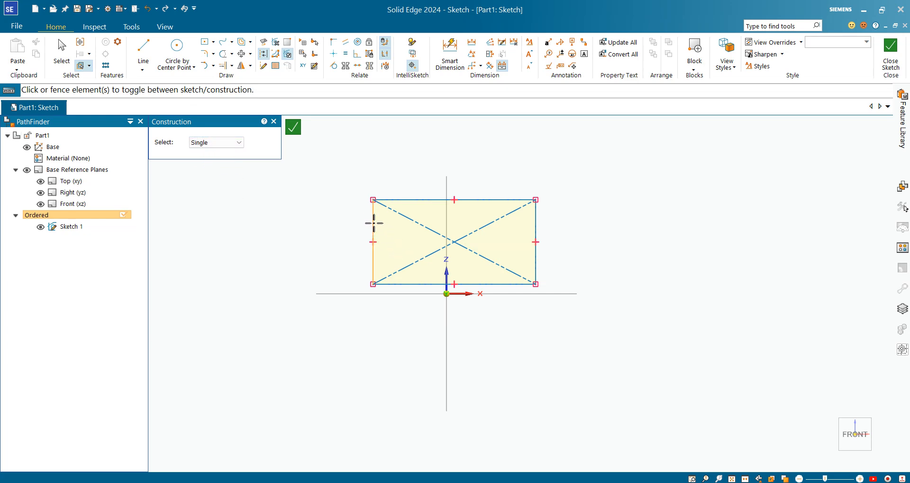
{"action": "left_click", "coordinate": [534, 224]}
Draw a closed rectangle about 122 mm wide and 40 mm high from four connected lines below the horizontal axis
{"action": "left_click", "coordinate": [143, 50]}
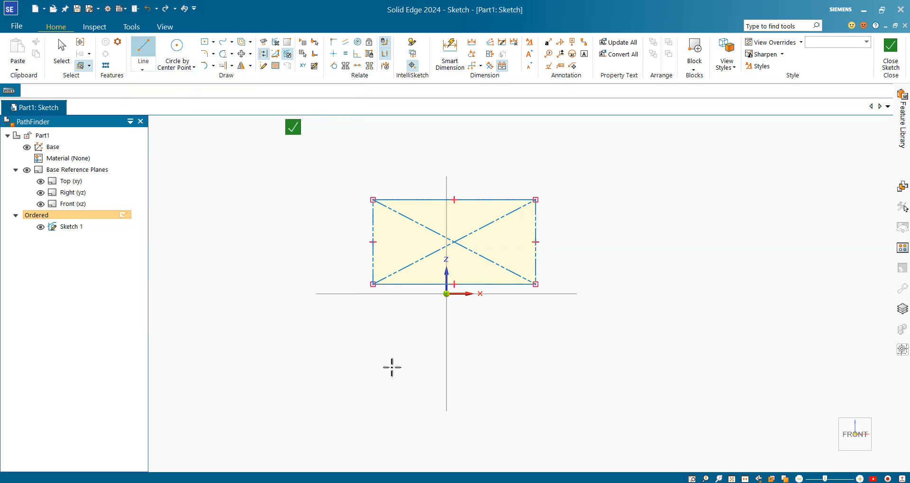
{"action": "left_click", "coordinate": [336, 345]}
{"action": "left_click", "coordinate": [601, 360]}
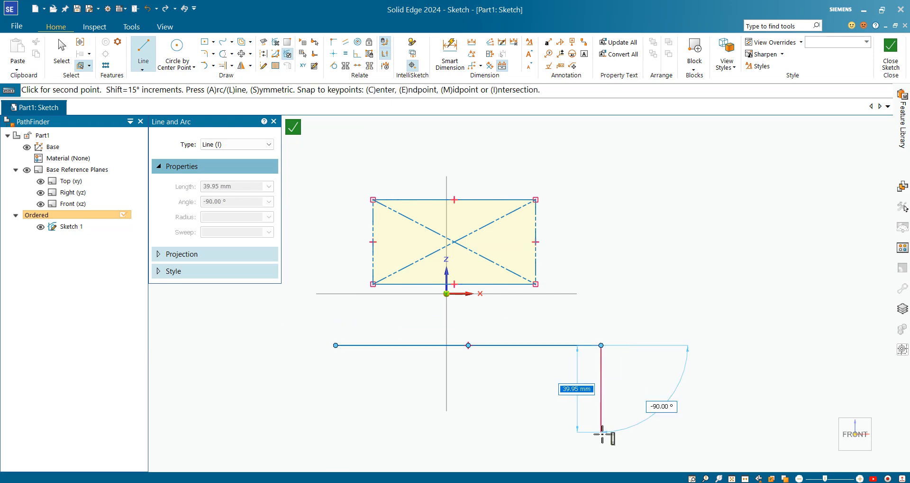
{"action": "left_click", "coordinate": [572, 431]}
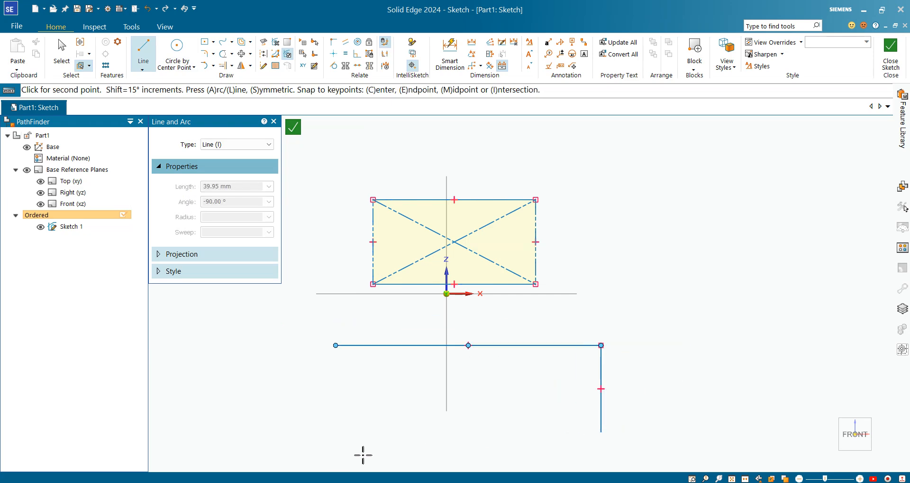
{"action": "left_click", "coordinate": [336, 431]}
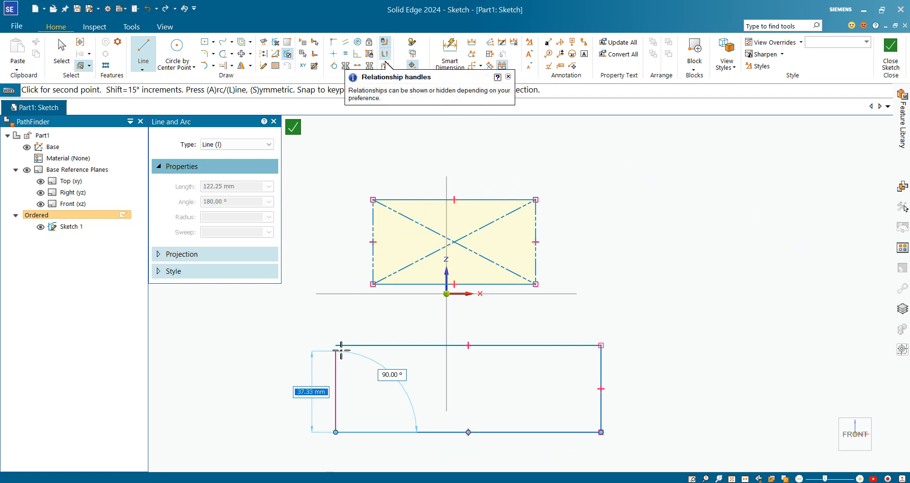
{"action": "left_click", "coordinate": [337, 345]}
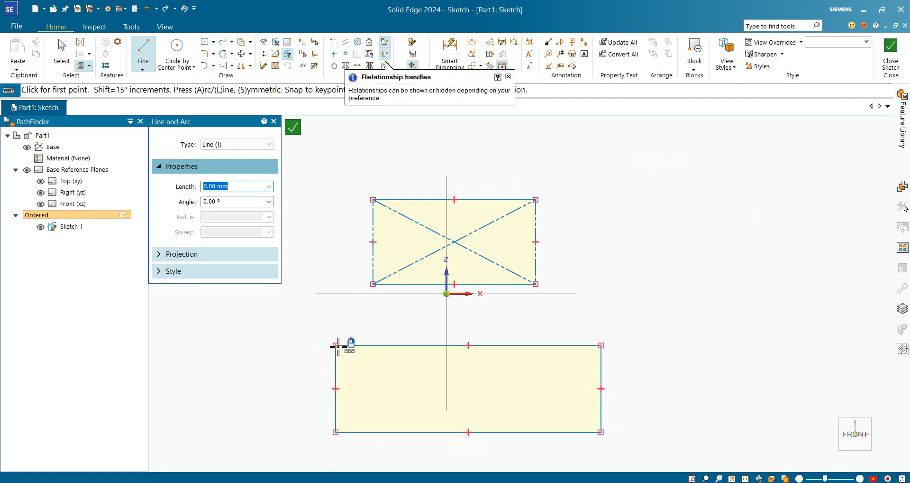
{"action": "key", "text": "Escape"}
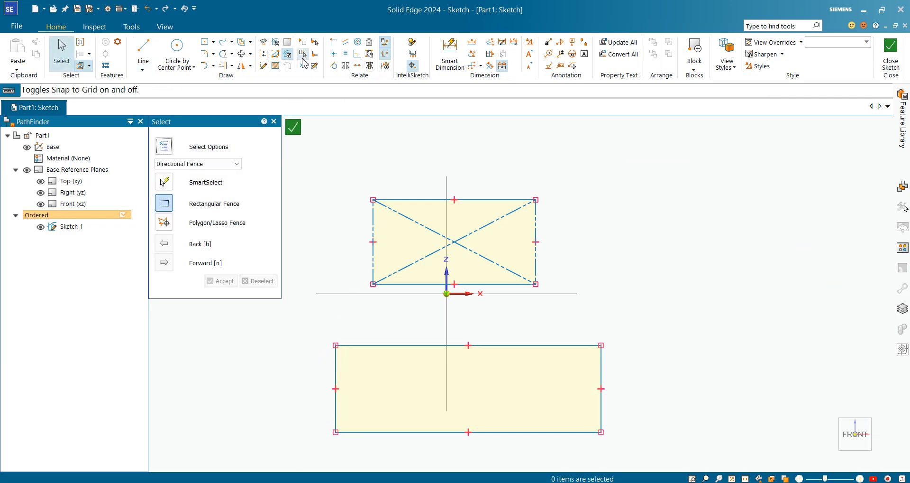
Draw four circles by center point, one centered on each corner of the upper rectangle
{"action": "left_click", "coordinate": [214, 53]}
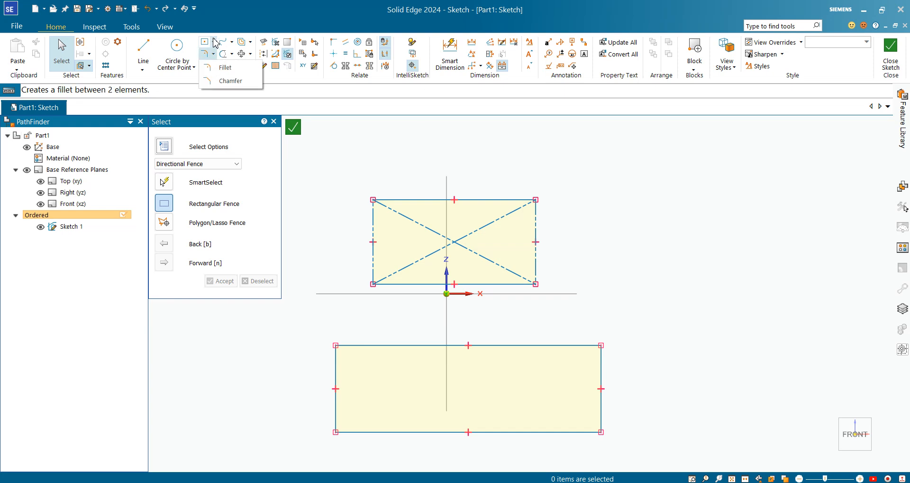
{"action": "left_click", "coordinate": [177, 49]}
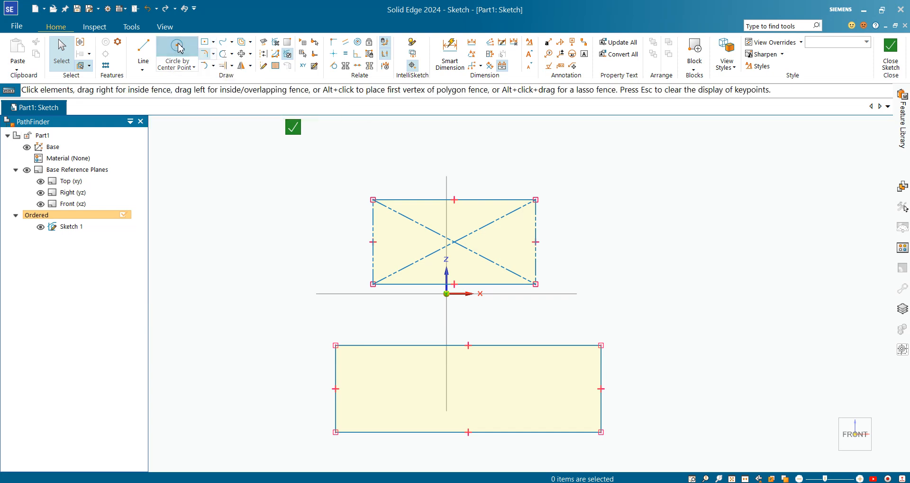
{"action": "left_click", "coordinate": [190, 68]}
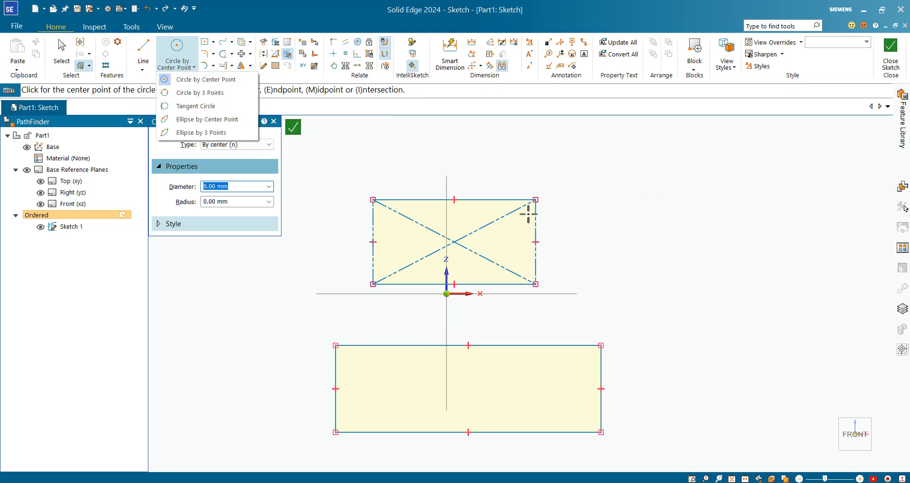
{"action": "left_click", "coordinate": [536, 200]}
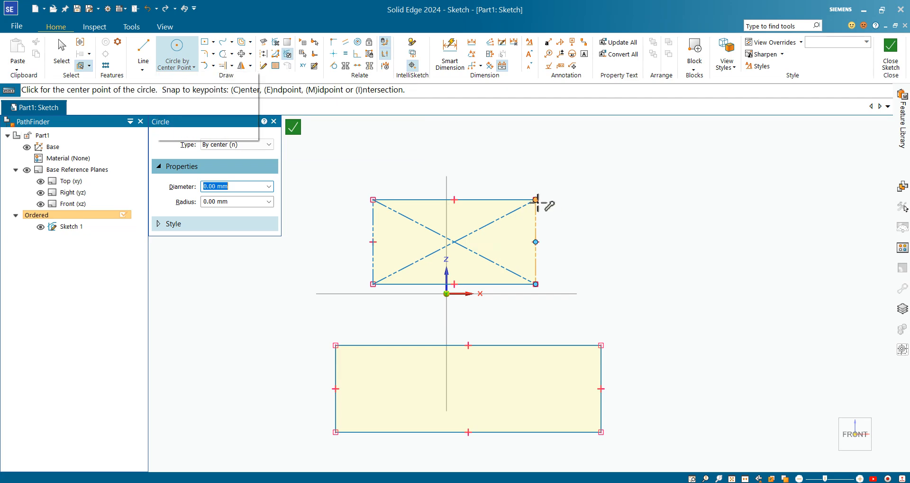
{"action": "left_click", "coordinate": [548, 186]}
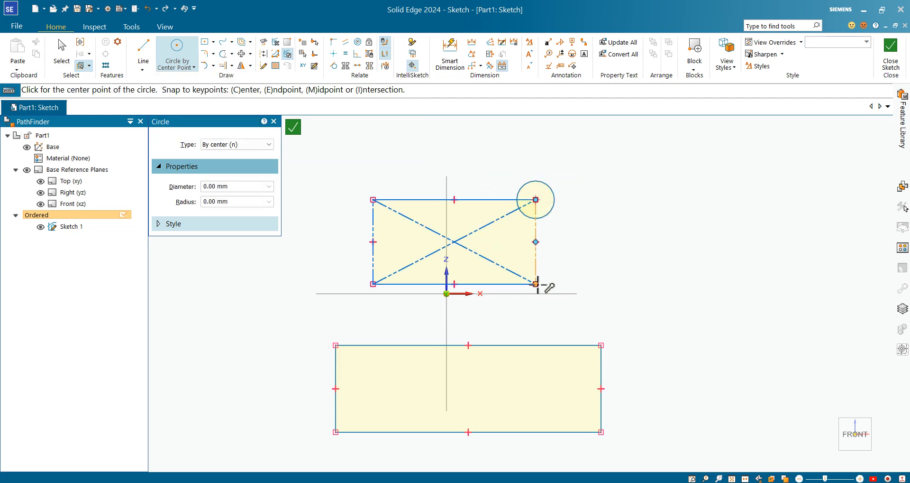
{"action": "left_click", "coordinate": [536, 283]}
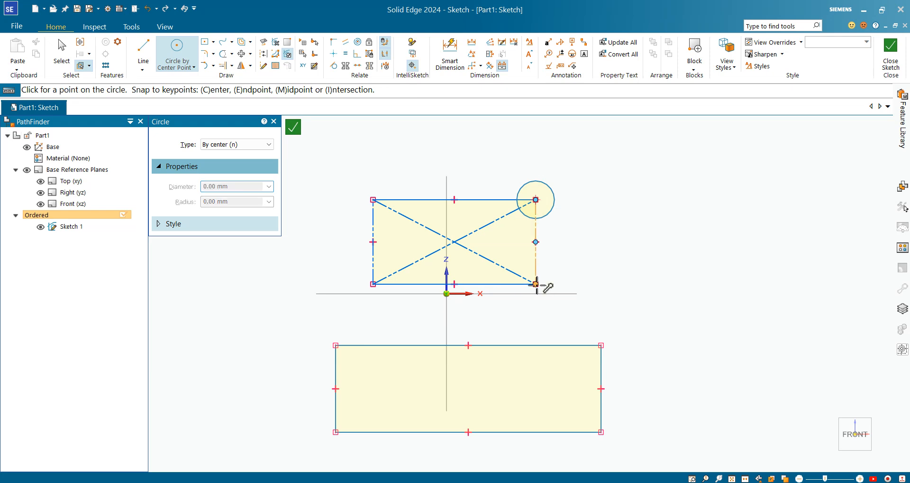
{"action": "left_click", "coordinate": [549, 303]}
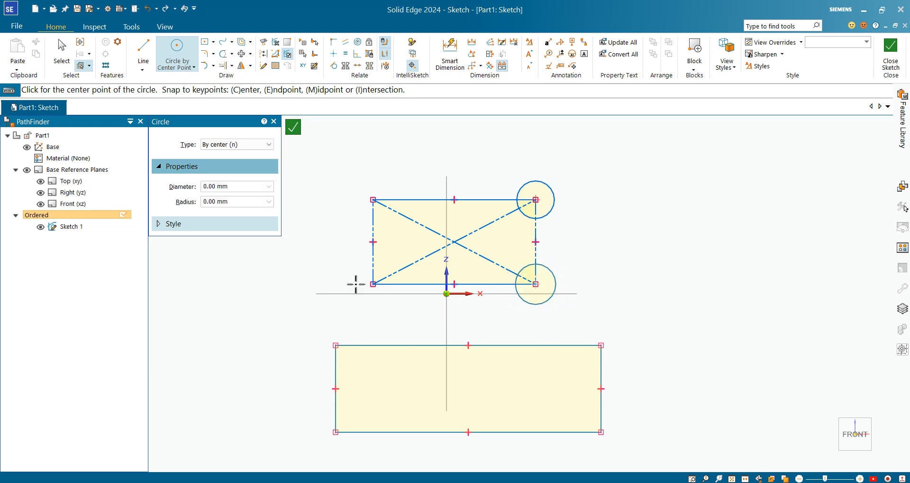
{"action": "left_click", "coordinate": [374, 197]}
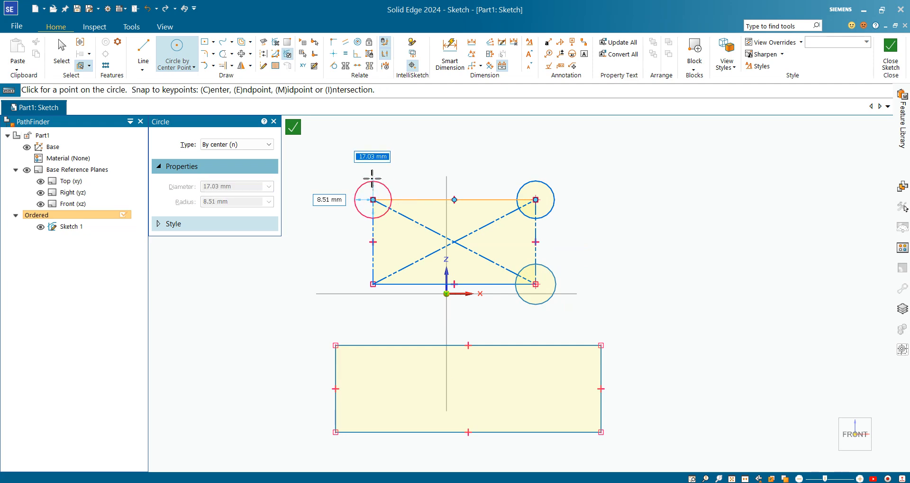
{"action": "left_click", "coordinate": [372, 177]}
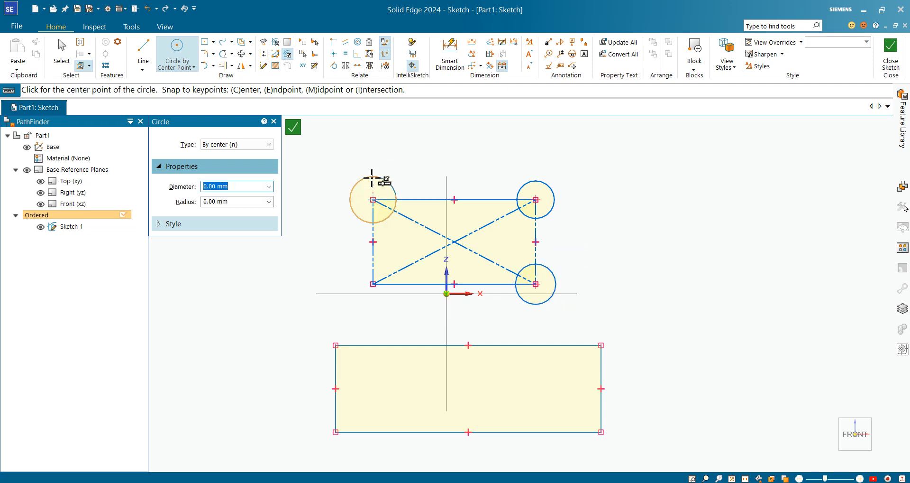
{"action": "left_click", "coordinate": [373, 284]}
{"action": "left_click", "coordinate": [360, 304]}
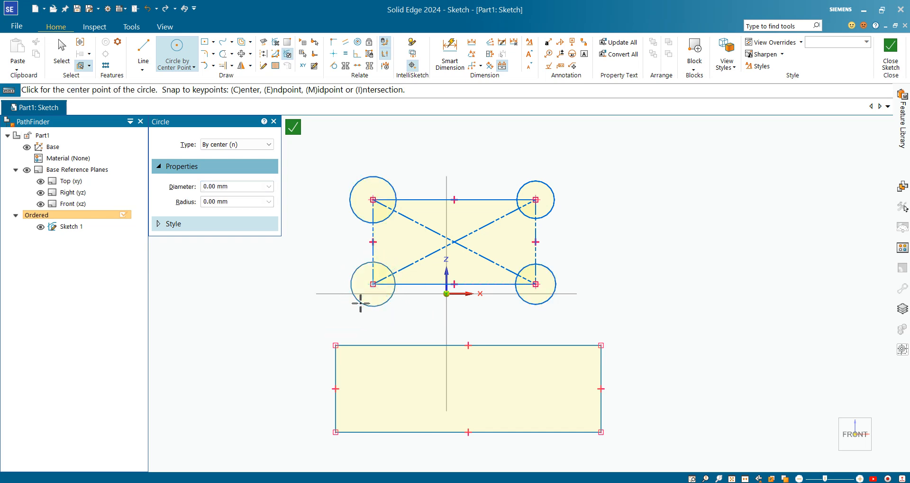
Draw a large circle by 3 points in the empty area to the right of the upper rectangle
{"action": "left_click", "coordinate": [193, 69]}
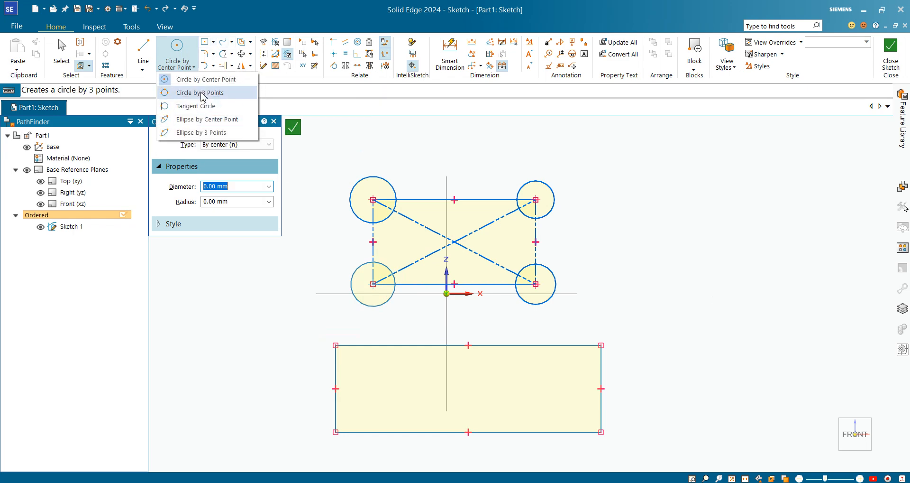
{"action": "left_click", "coordinate": [201, 94]}
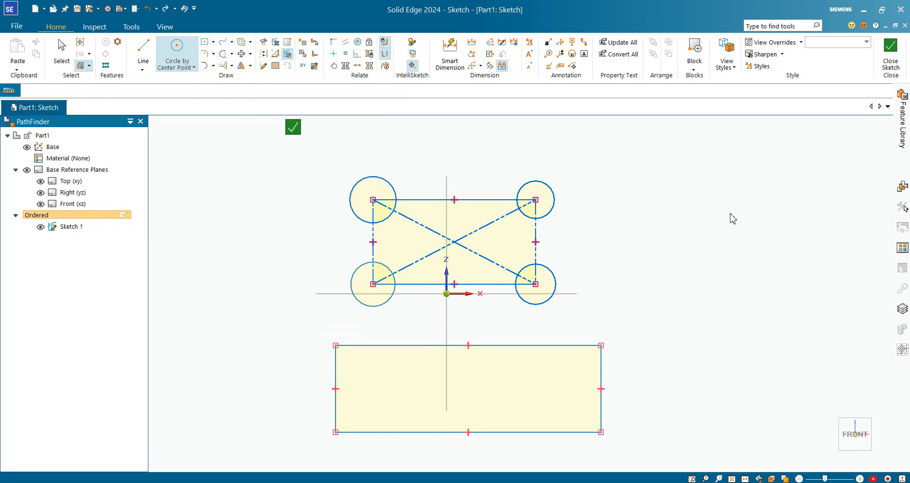
{"action": "left_click", "coordinate": [636, 193]}
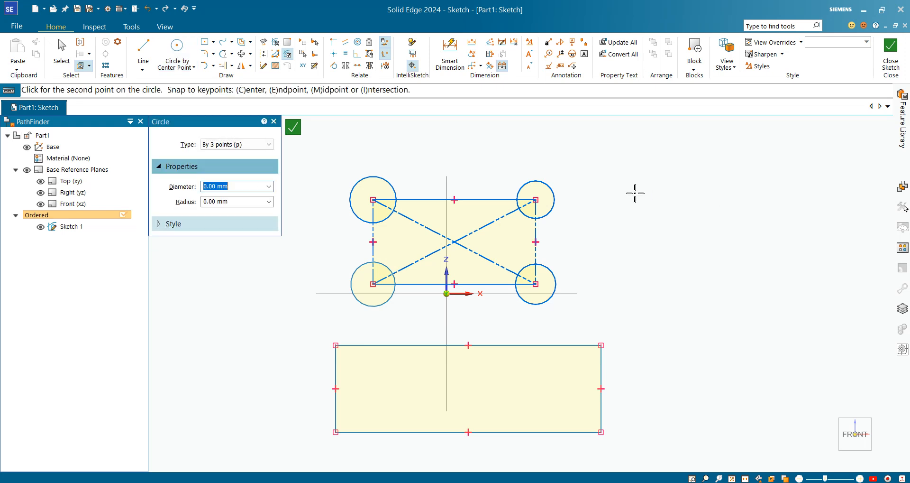
{"action": "left_click", "coordinate": [773, 192]}
{"action": "left_click", "coordinate": [702, 138]}
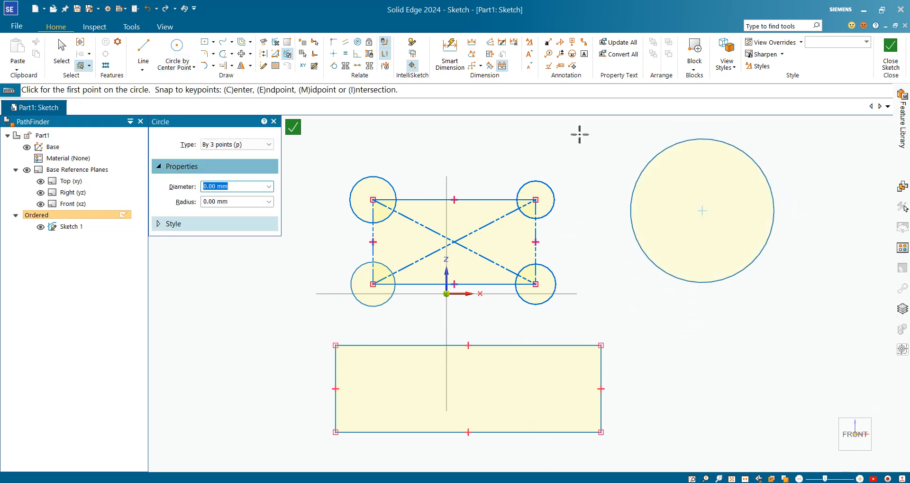
Draw two tangent circles outside the lower rectangle, one touching its right side and one touching its left side
{"action": "left_click", "coordinate": [195, 67]}
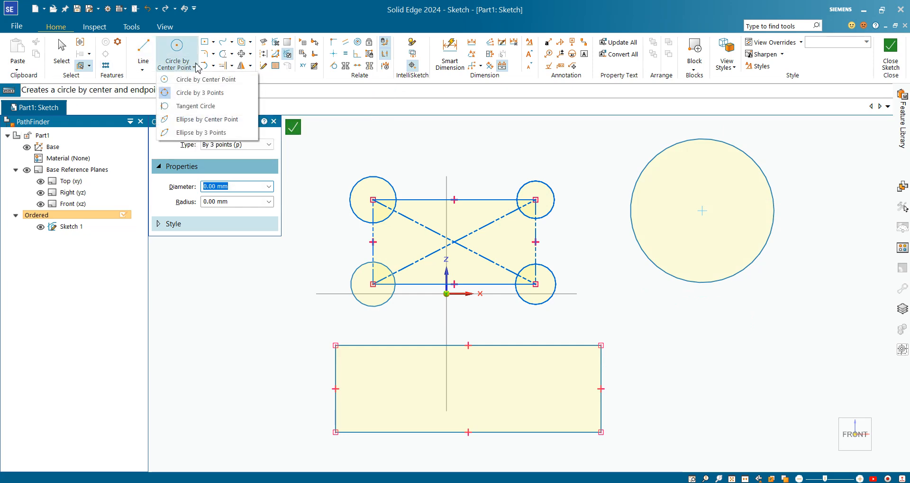
{"action": "left_click", "coordinate": [192, 108]}
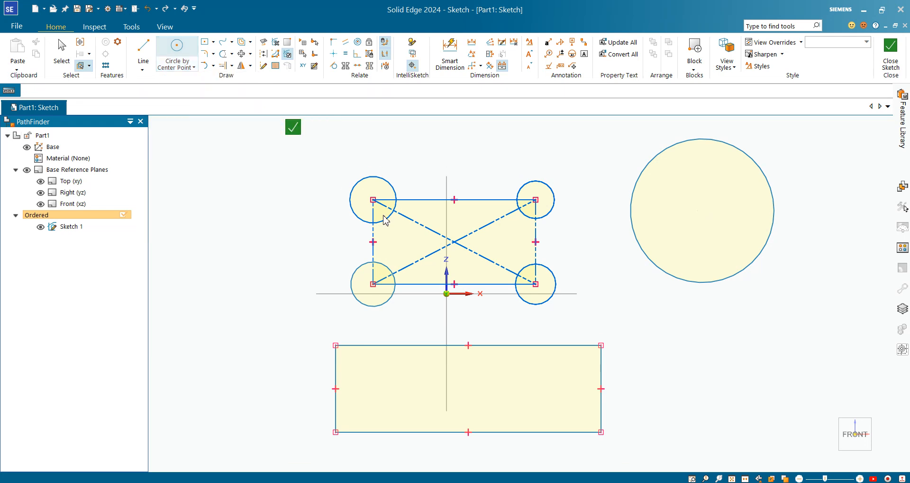
{"action": "left_click", "coordinate": [601, 370]}
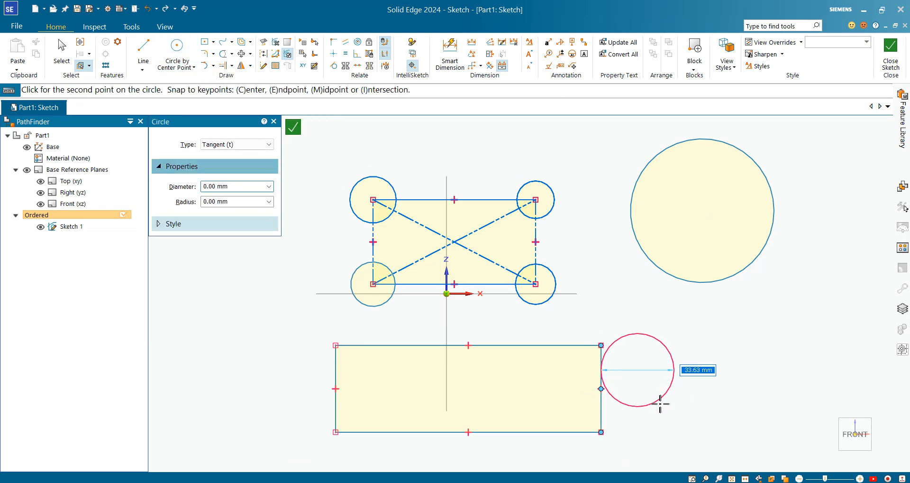
{"action": "left_click", "coordinate": [667, 403]}
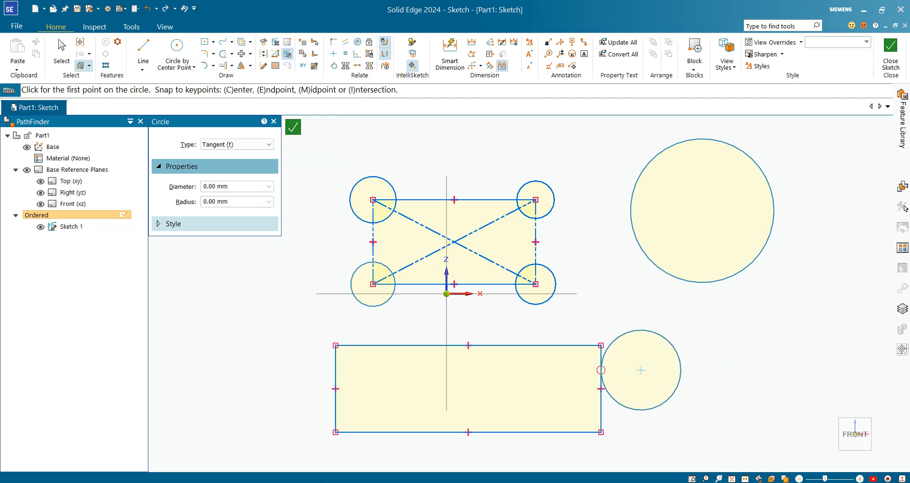
{"action": "left_click", "coordinate": [336, 368]}
{"action": "left_click", "coordinate": [275, 383]}
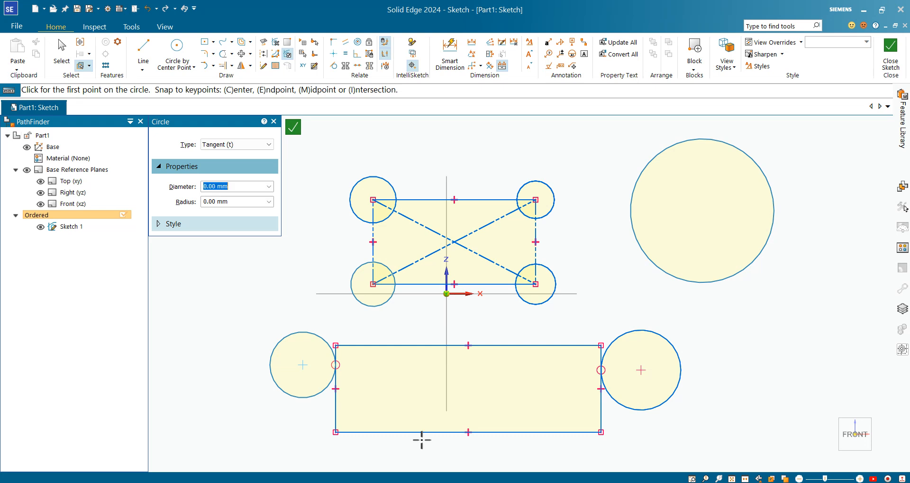
Draw a flat ellipse by center point with a primary axis of about 62 mm, just below the large three-point circle
{"action": "scroll", "coordinate": [630, 368], "scroll_direction": "down", "scroll_amount": 1}
{"action": "scroll", "coordinate": [631, 376], "scroll_direction": "up", "scroll_amount": 1}
{"action": "scroll", "coordinate": [630, 374], "scroll_direction": "up", "scroll_amount": 1}
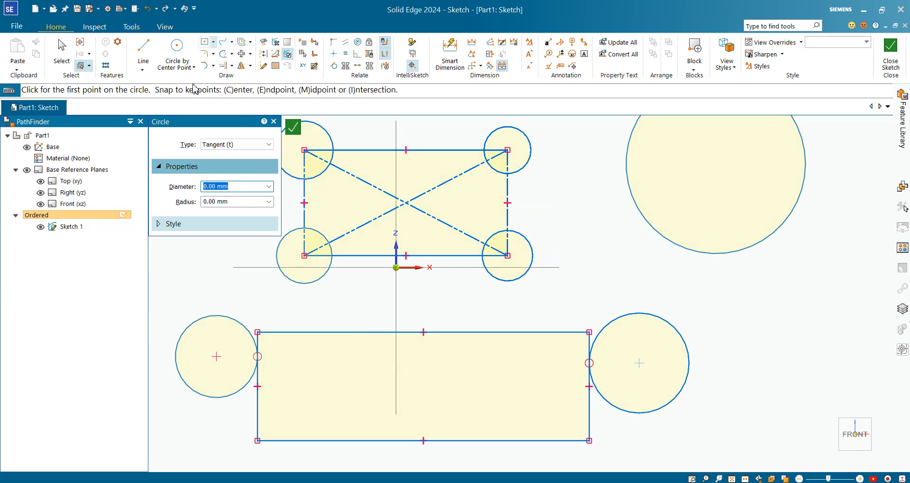
{"action": "left_click", "coordinate": [194, 68]}
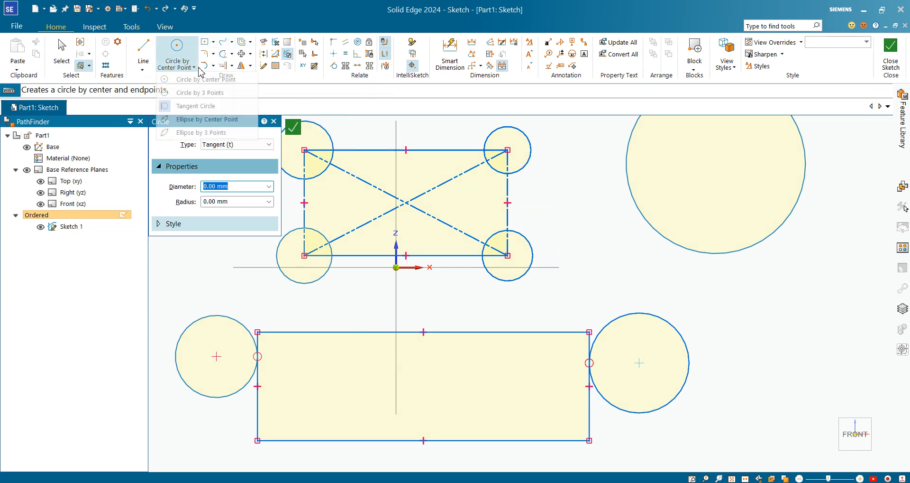
{"action": "left_click", "coordinate": [225, 124]}
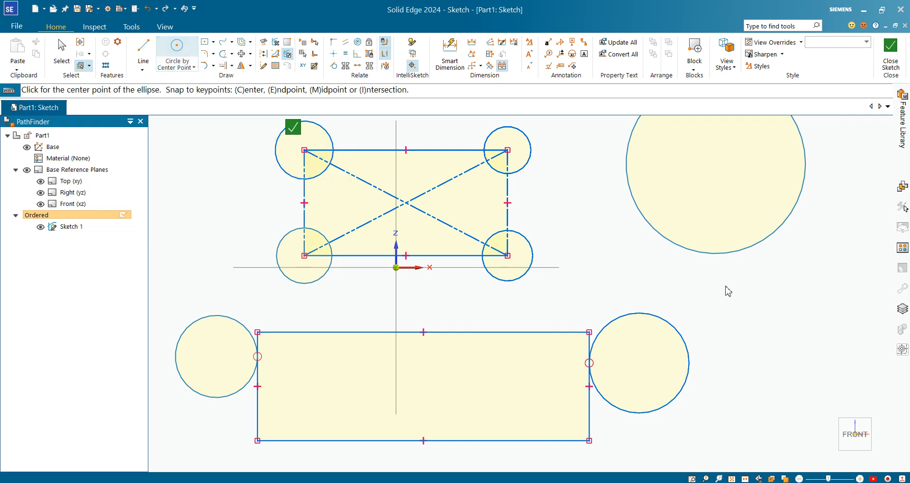
{"action": "scroll", "coordinate": [300, 291], "scroll_direction": "down", "scroll_amount": 3}
{"action": "left_click", "coordinate": [552, 296]}
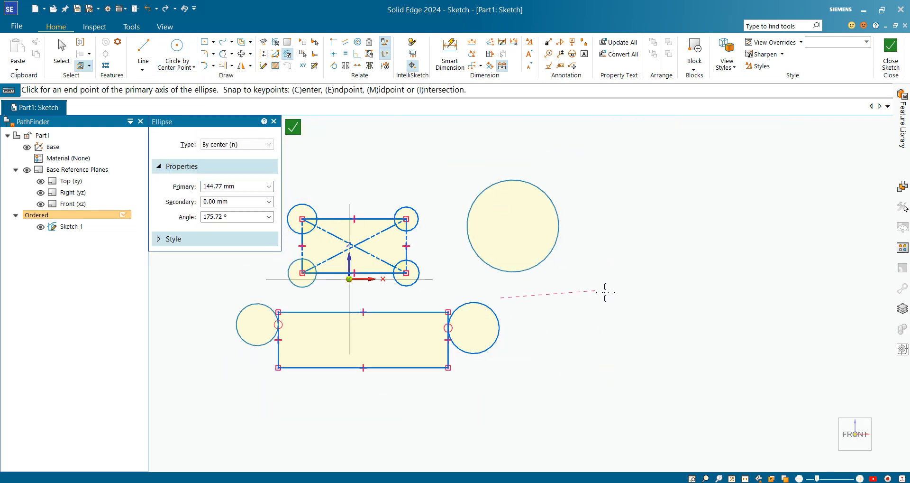
{"action": "left_click", "coordinate": [637, 296]}
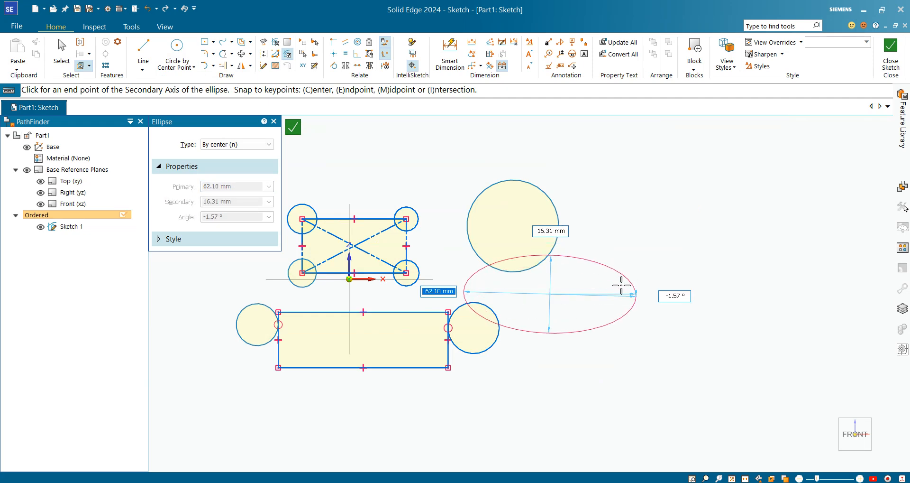
{"action": "left_click", "coordinate": [610, 283]}
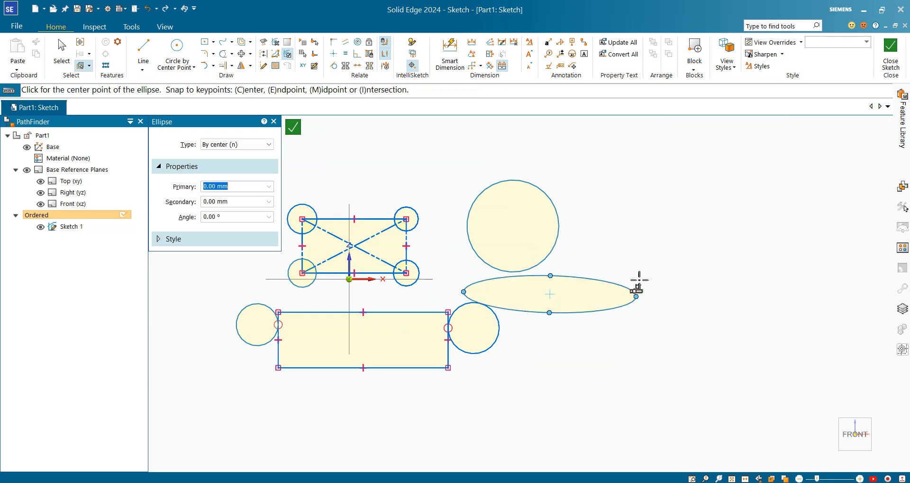
Draw a second ellipse by center point with a primary axis of about 37 mm, up and to the right of the large circle
{"action": "left_click", "coordinate": [662, 186]}
{"action": "left_click", "coordinate": [715, 183]}
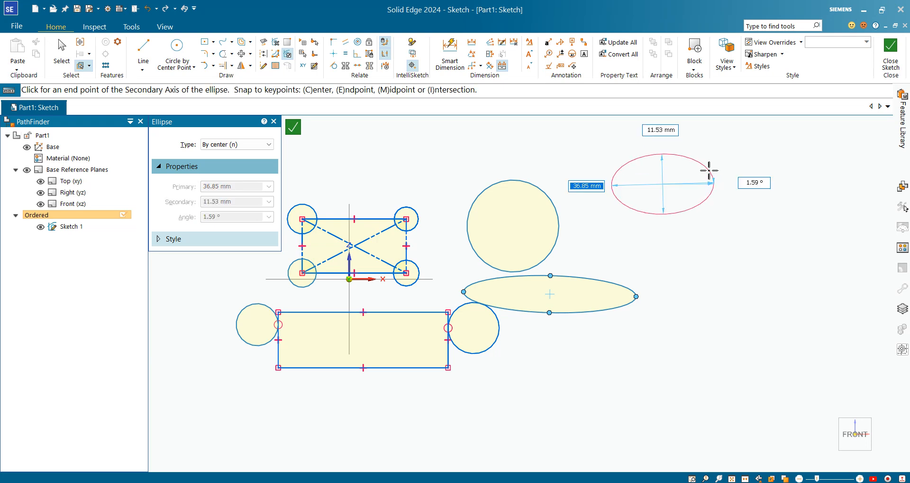
{"action": "left_click", "coordinate": [663, 214]}
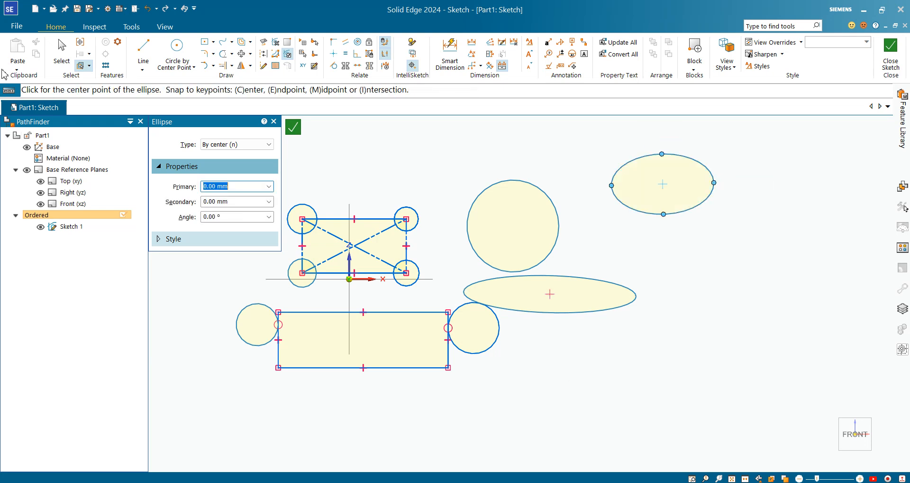
{"action": "left_click", "coordinate": [214, 42]}
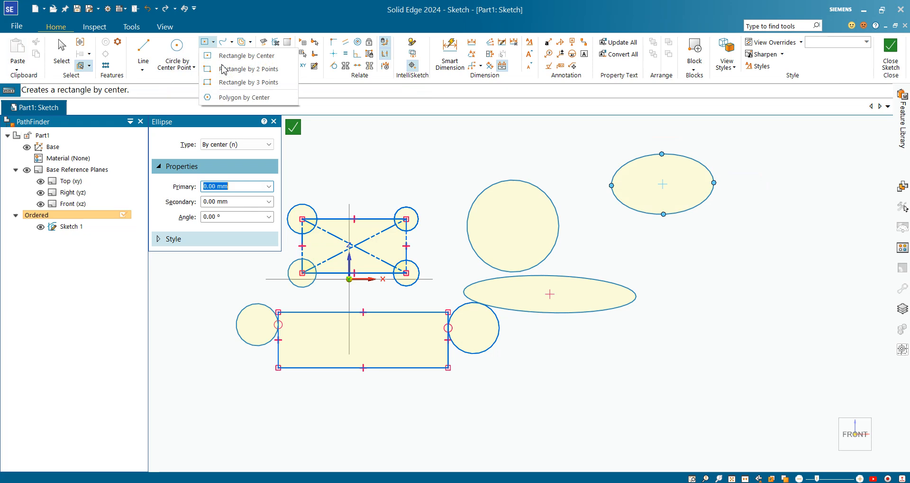
{"action": "left_click", "coordinate": [407, 188]}
{"action": "key", "text": "Escape"}
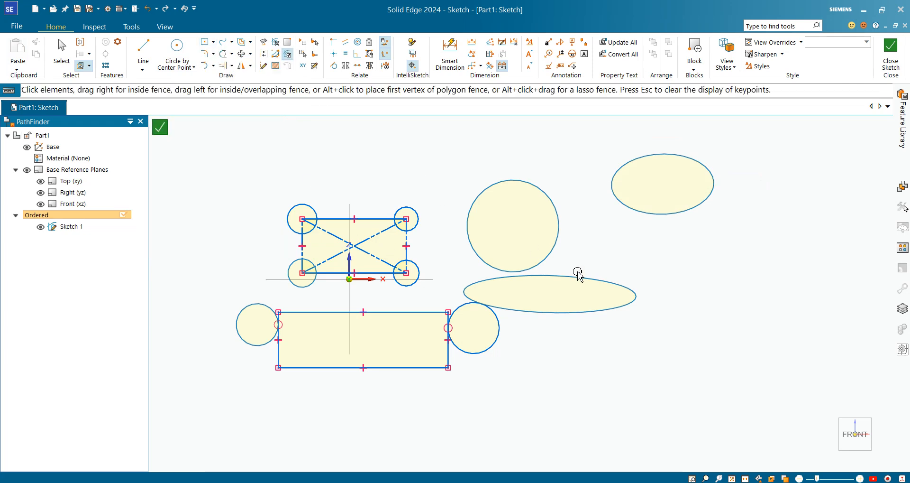
Select every element of the sketch with one rectangular fence and delete them all
{"action": "scroll", "coordinate": [457, 213], "scroll_direction": "down", "scroll_amount": 3}
{"action": "scroll", "coordinate": [458, 216], "scroll_direction": "up", "scroll_amount": 2}
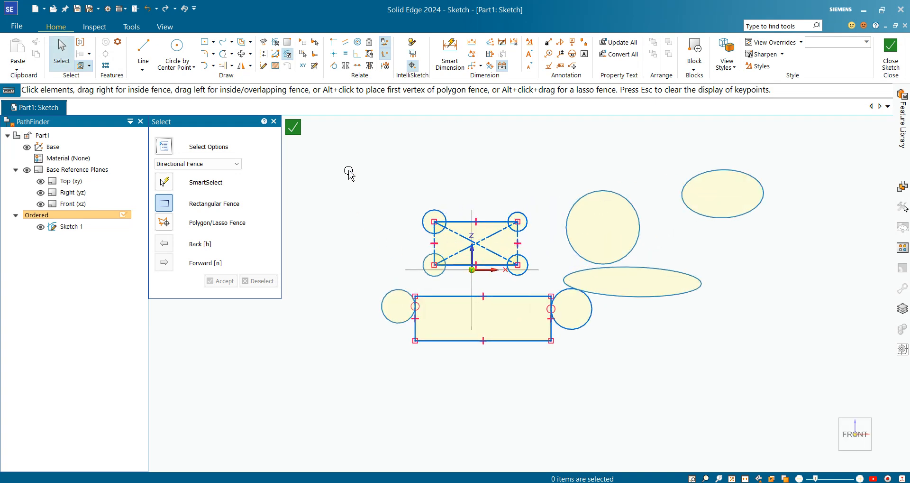
{"action": "mouse_move", "coordinate": [348, 166]}
{"action": "left_mouse_down"}
{"action": "mouse_move", "coordinate": [418, 406]}
{"action": "mouse_move", "coordinate": [844, 379]}
{"action": "left_mouse_up"}
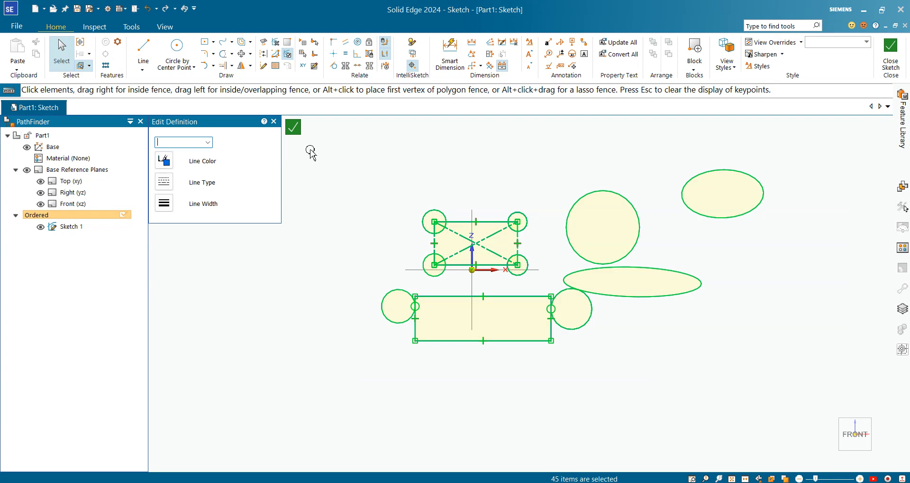
{"action": "left_click", "coordinate": [323, 176]}
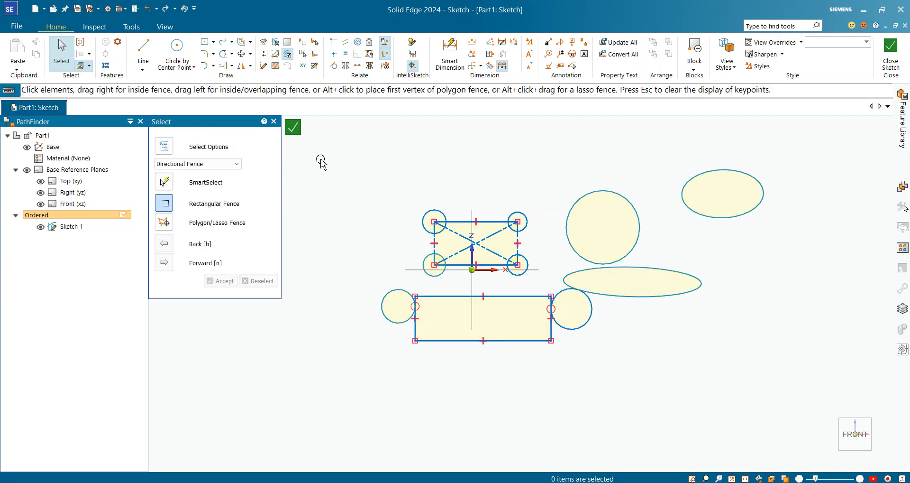
{"action": "mouse_move", "coordinate": [329, 170]}
{"action": "left_mouse_down"}
{"action": "mouse_move", "coordinate": [377, 244]}
{"action": "mouse_move", "coordinate": [441, 298]}
{"action": "mouse_move", "coordinate": [644, 344]}
{"action": "mouse_move", "coordinate": [858, 359]}
{"action": "left_mouse_up"}
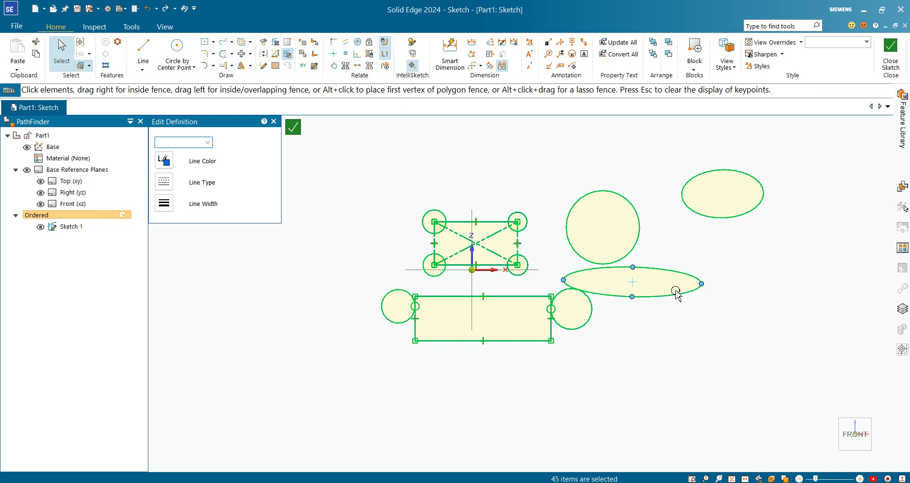
{"action": "key", "text": "Delete"}
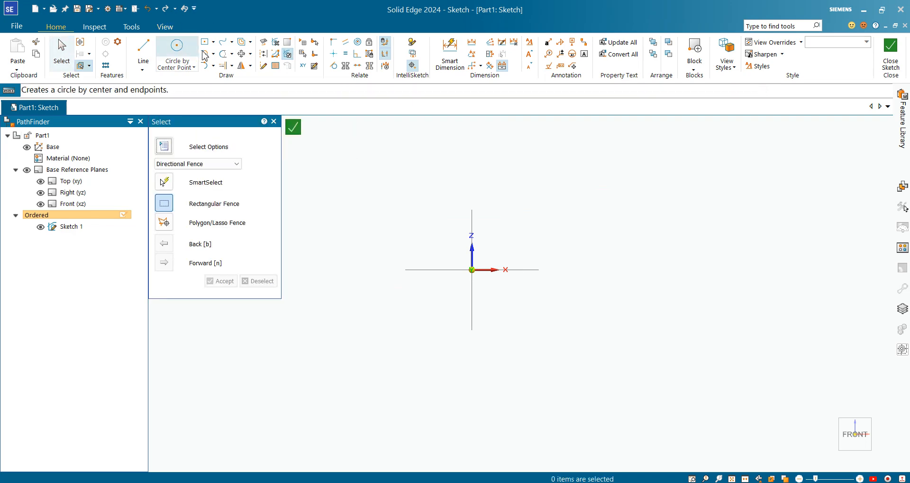
Draw a large rectangle by center, centered on the sketch origin
{"action": "left_click", "coordinate": [214, 42]}
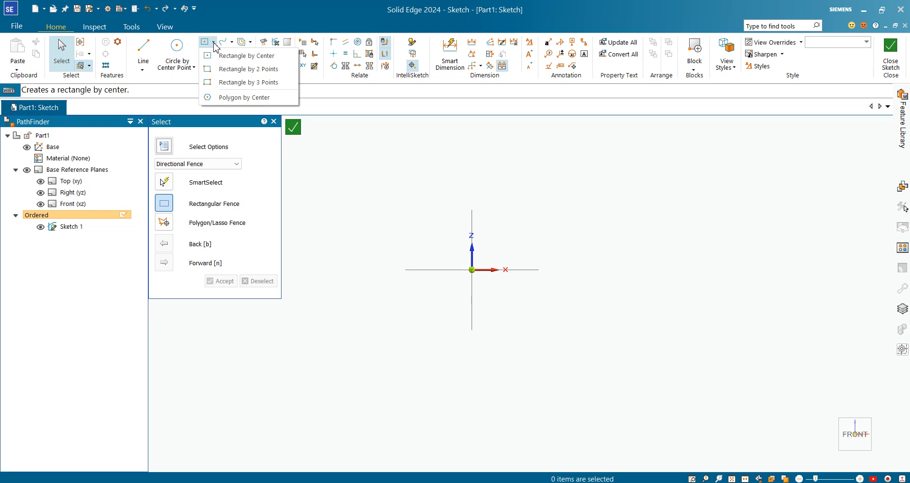
{"action": "left_click", "coordinate": [254, 56]}
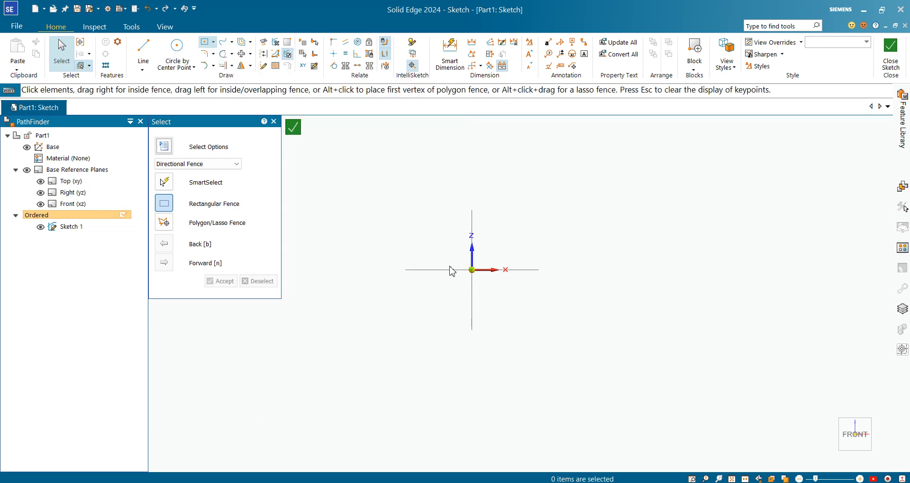
{"action": "left_click", "coordinate": [473, 269]}
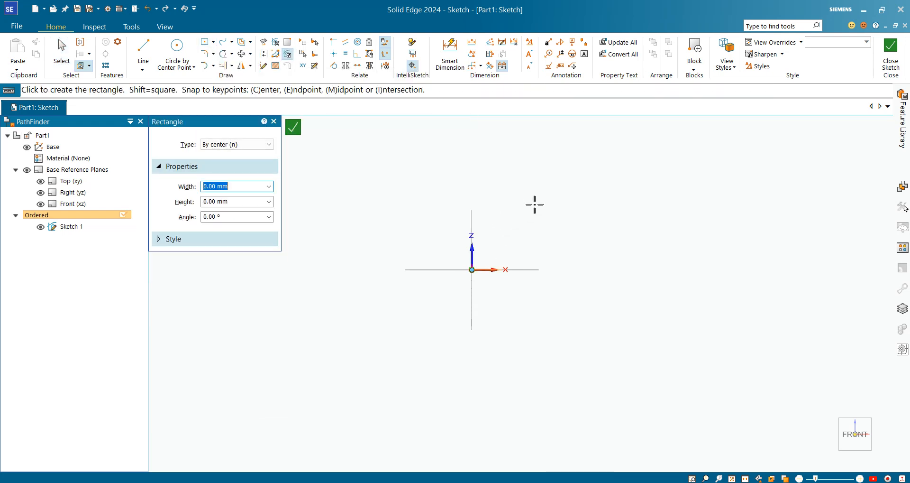
{"action": "left_click", "coordinate": [570, 197]}
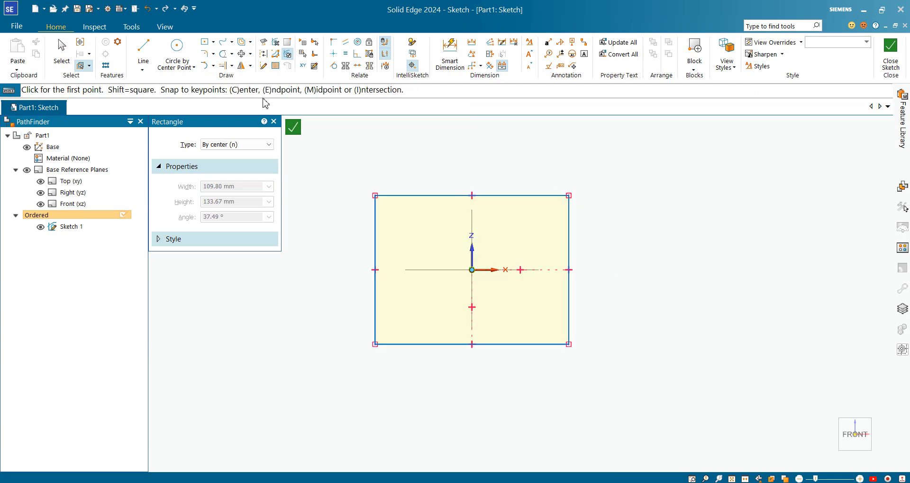
Draw a rectangle by 2 points of similar size in the empty area to the right of the centered rectangle
{"action": "left_click", "coordinate": [213, 42]}
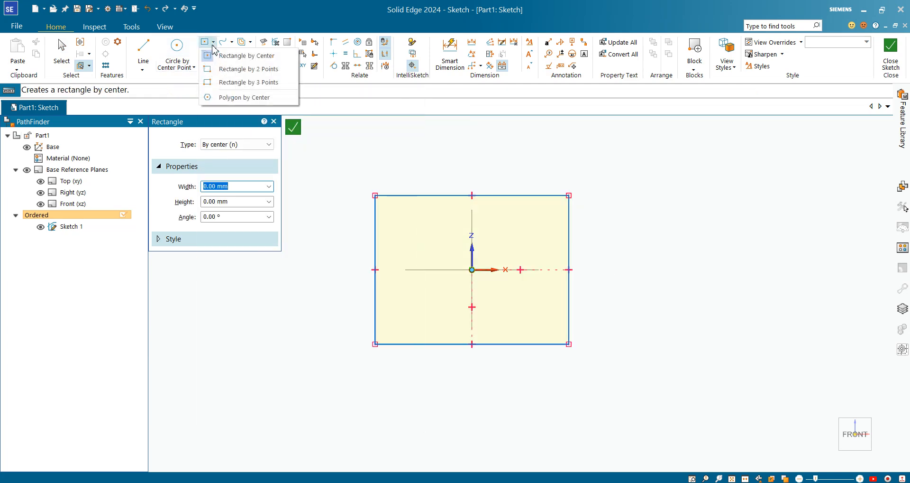
{"action": "left_click", "coordinate": [239, 68]}
{"action": "left_click", "coordinate": [620, 197]}
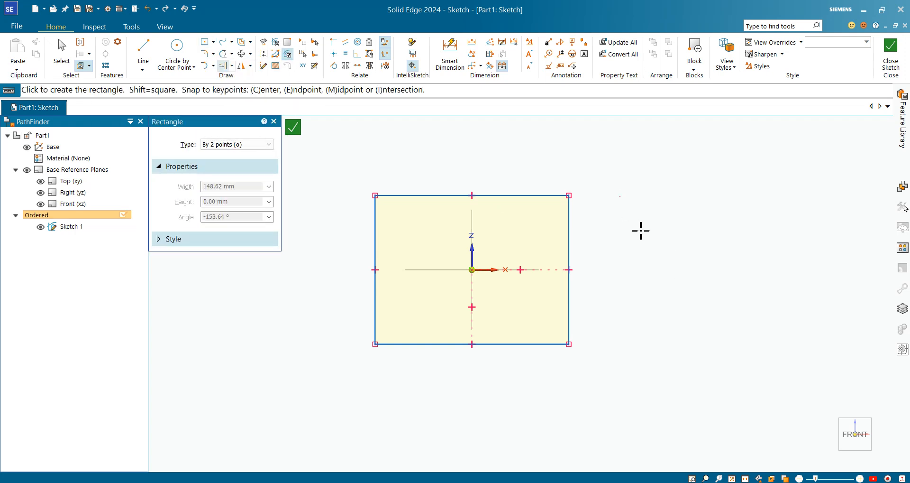
{"action": "left_click", "coordinate": [800, 340]}
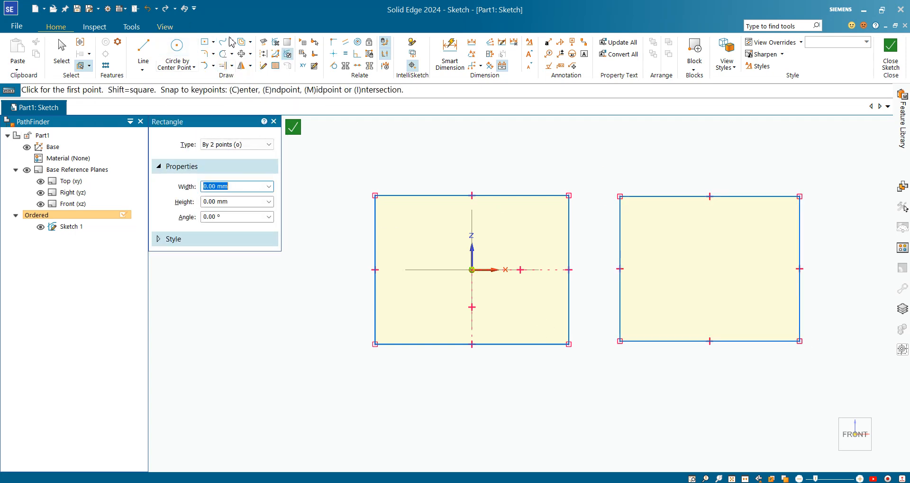
Draw a horizontal rectangle by 3 points, about 140 mm wide, to the left of the centered rectangle
{"action": "left_click", "coordinate": [213, 42]}
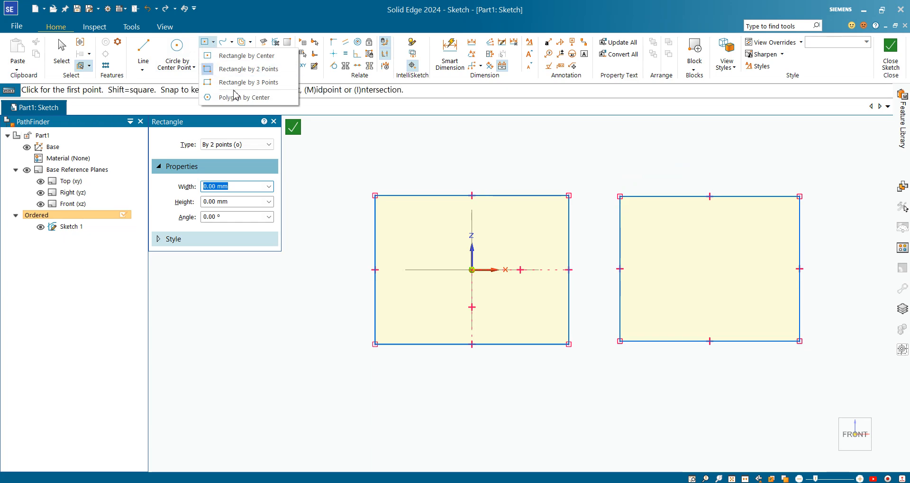
{"action": "left_click", "coordinate": [242, 82]}
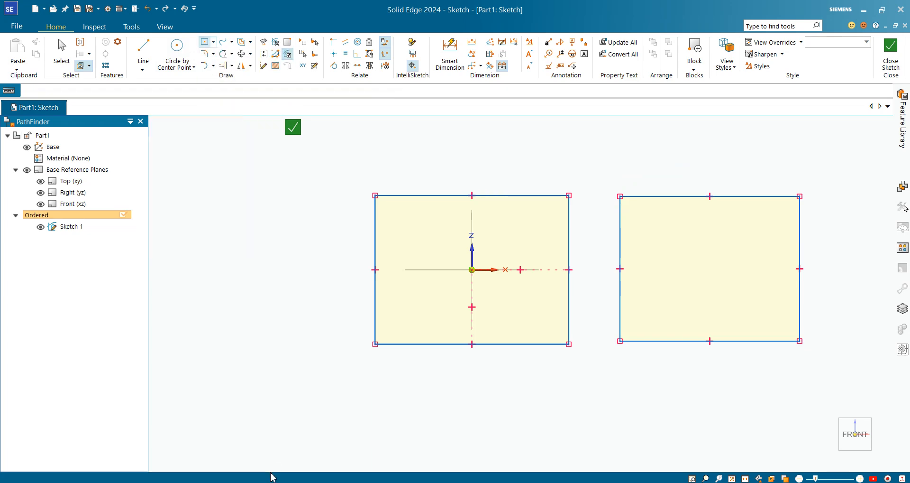
{"action": "left_click", "coordinate": [172, 351]}
{"action": "left_click", "coordinate": [327, 351]}
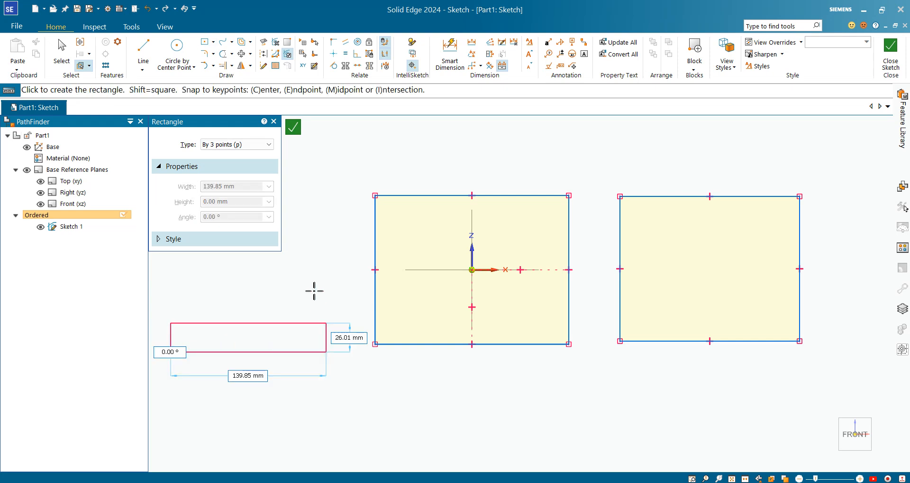
{"action": "left_click", "coordinate": [315, 273]}
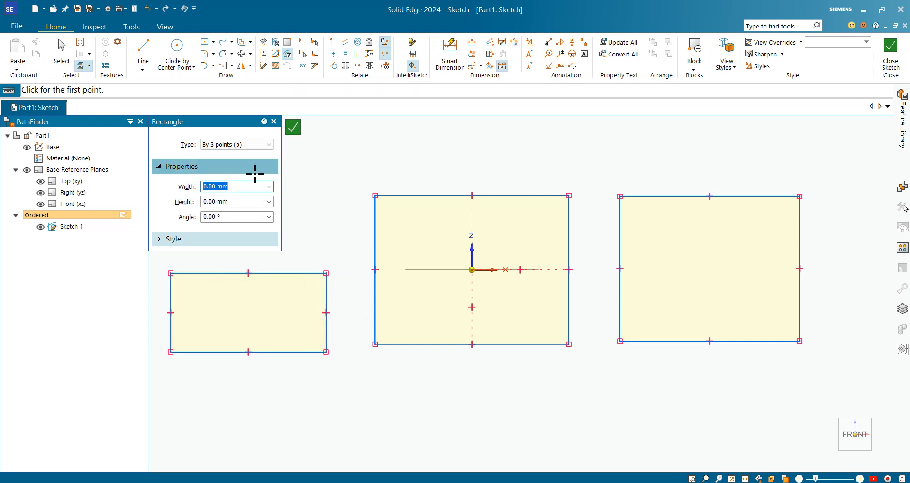
Draw a 6-sided polygon by midpoint, centered on the origin, with a distance of about 43 mm at 90°
{"action": "left_click", "coordinate": [213, 44]}
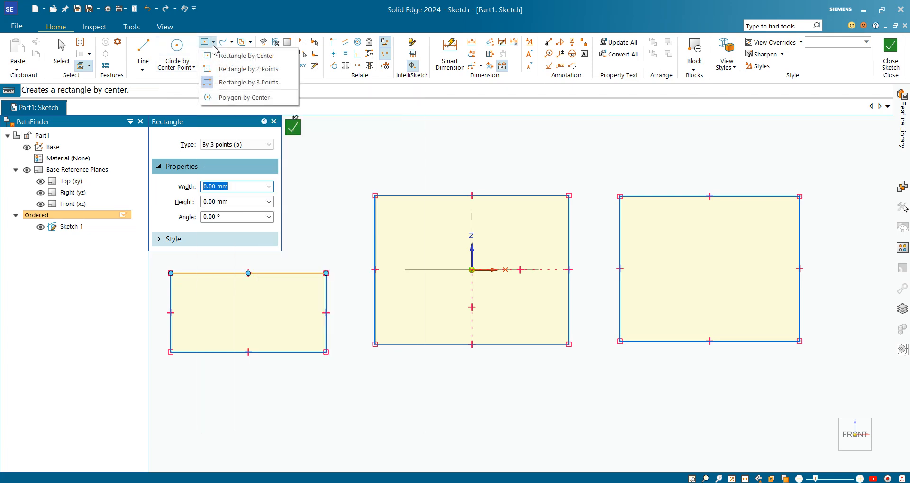
{"action": "left_click", "coordinate": [248, 99]}
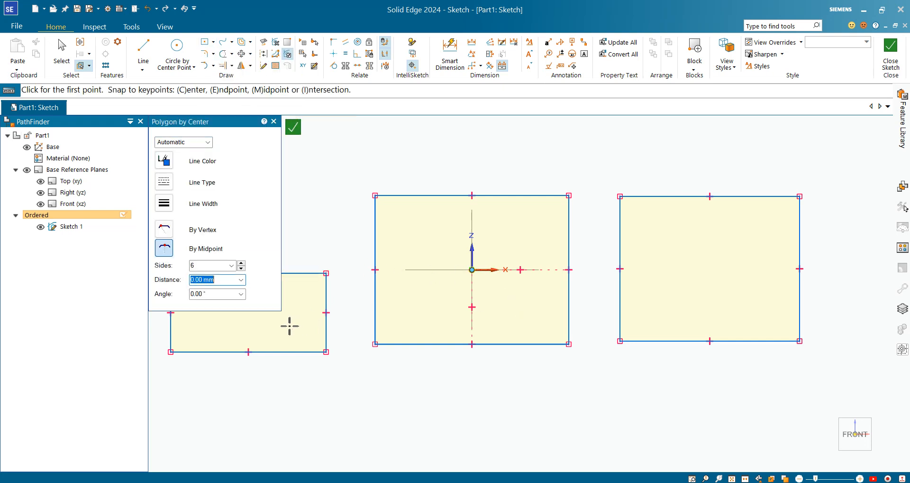
{"action": "left_click", "coordinate": [193, 269]}
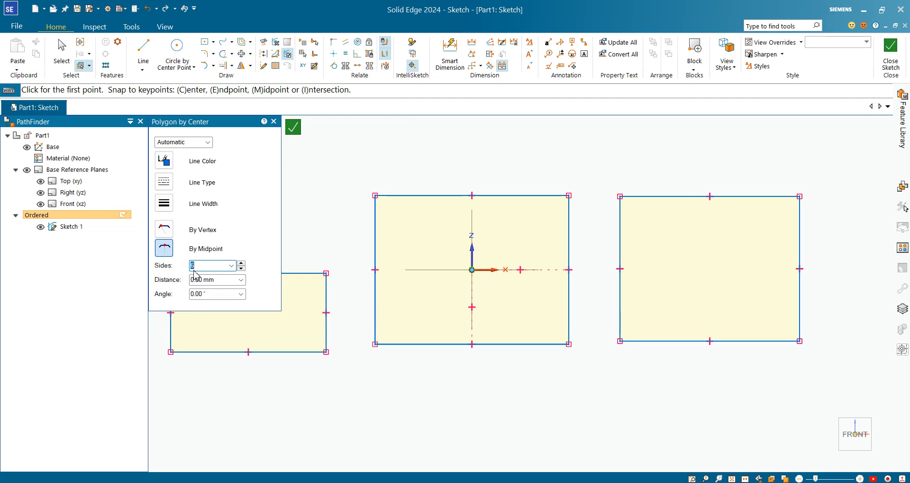
{"action": "left_click", "coordinate": [472, 269]}
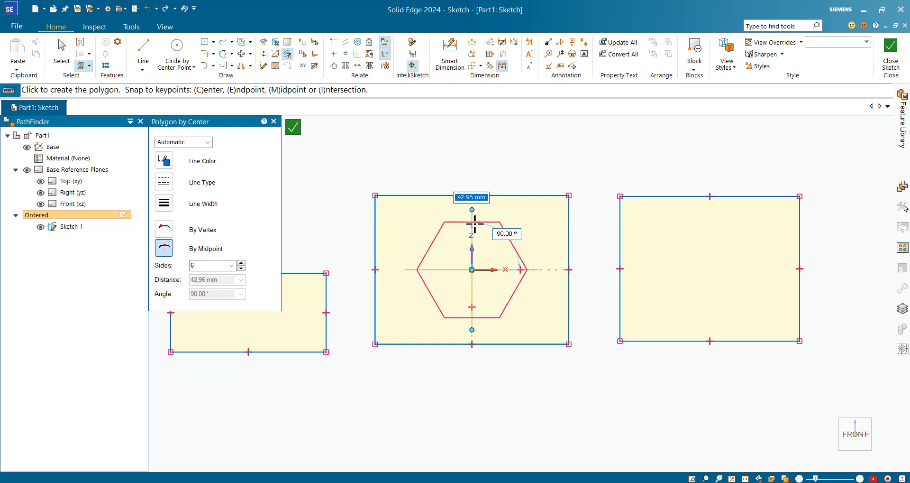
{"action": "left_click", "coordinate": [475, 224]}
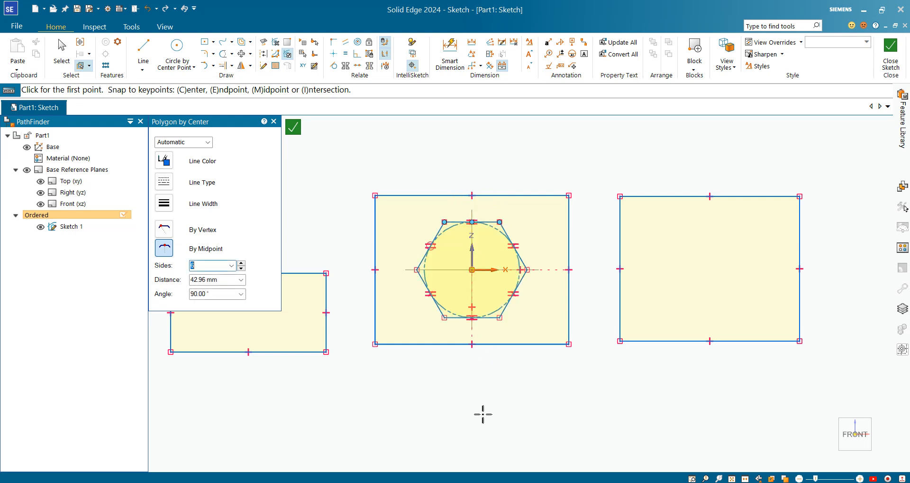
Draw a 5-sided polygon above the centered rectangle, in line with the origin, with a distance of about 20 mm at 90°
{"action": "type", "text": "5"}
{"action": "key", "text": "Tab"}
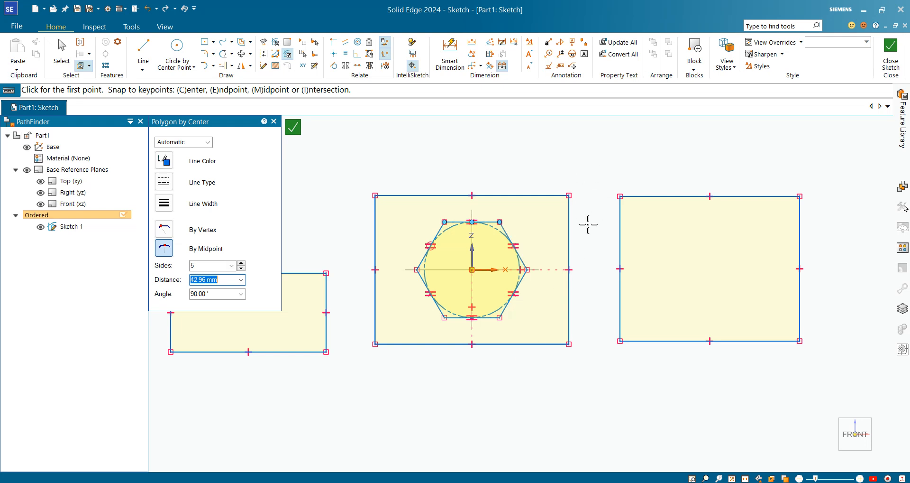
{"action": "left_click", "coordinate": [472, 159]}
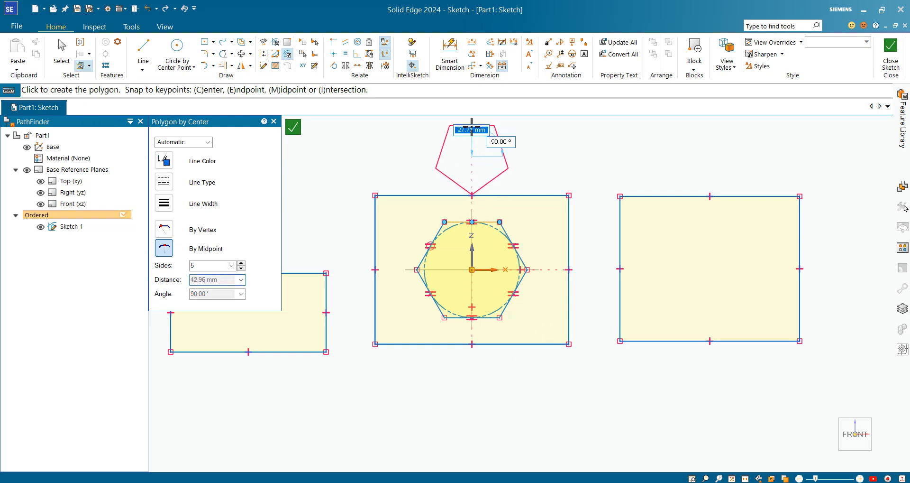
{"action": "left_click", "coordinate": [474, 141]}
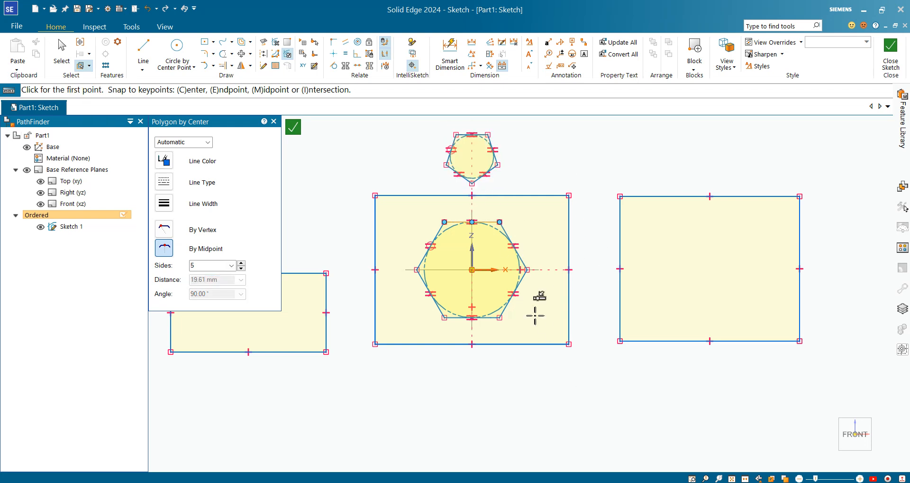
Draw an 8-sided polygon below the centered rectangle with a distance of about 26 mm at 90°
{"action": "double_click", "coordinate": [190, 267]}
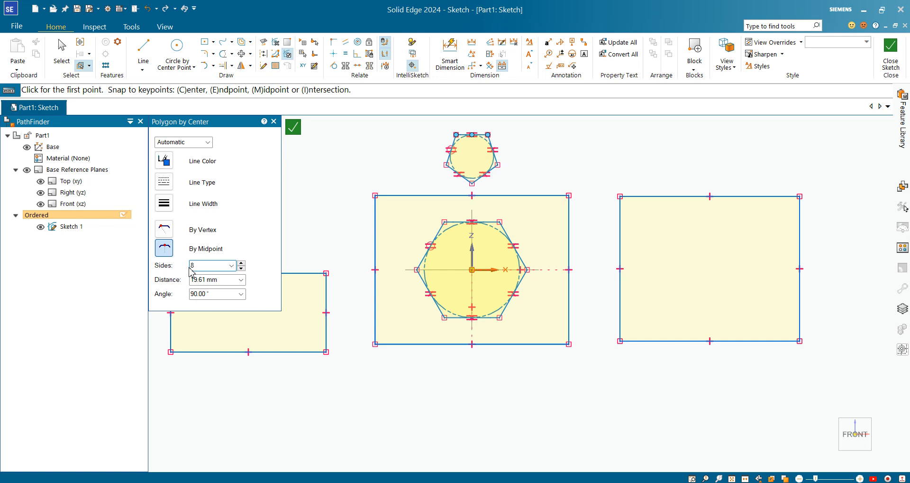
{"action": "left_click", "coordinate": [431, 403]}
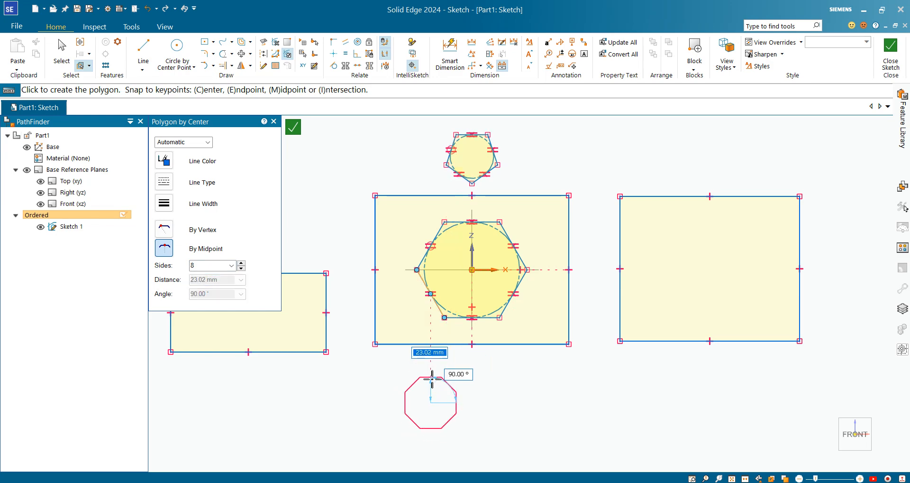
{"action": "scroll", "coordinate": [454, 377], "scroll_direction": "up", "scroll_amount": 2}
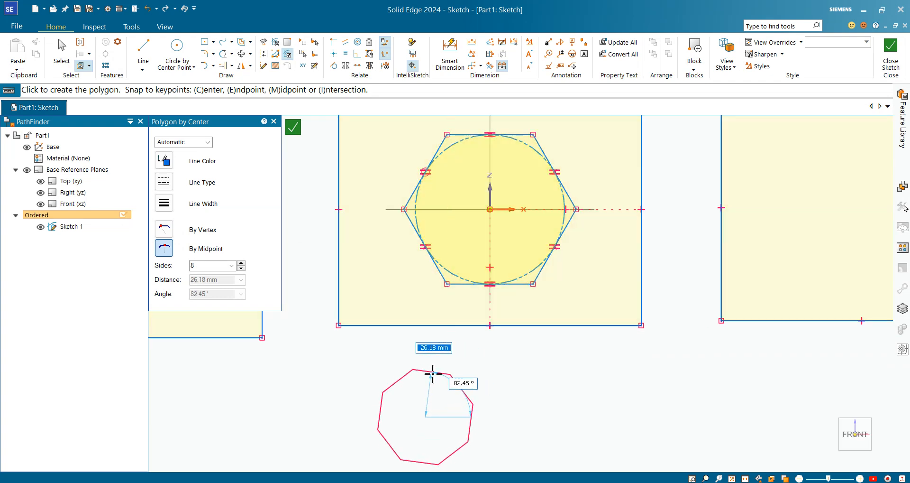
{"action": "left_click", "coordinate": [428, 374]}
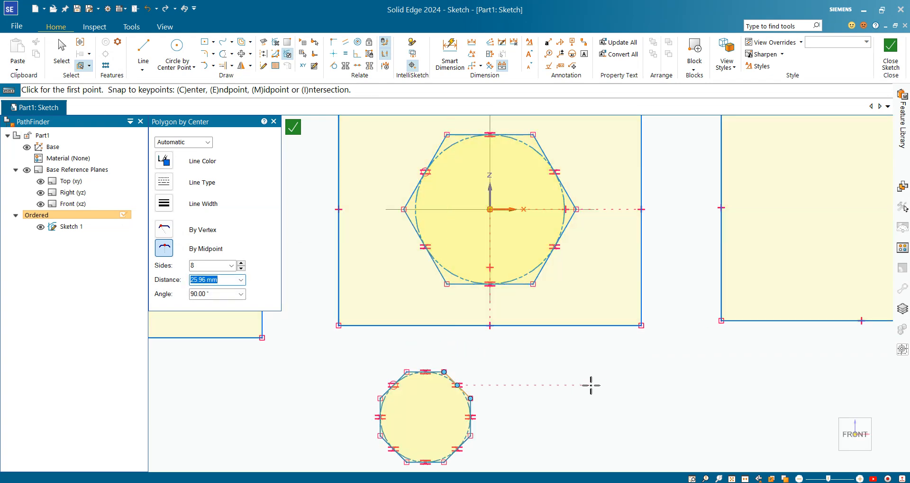
{"action": "key", "text": "Escape"}
Fillet the lower-right corner of the centered rectangle with a 5 mm radius
{"action": "scroll", "coordinate": [486, 392], "scroll_direction": "down", "scroll_amount": 1}
{"action": "scroll", "coordinate": [474, 423], "scroll_direction": "up", "scroll_amount": 2}
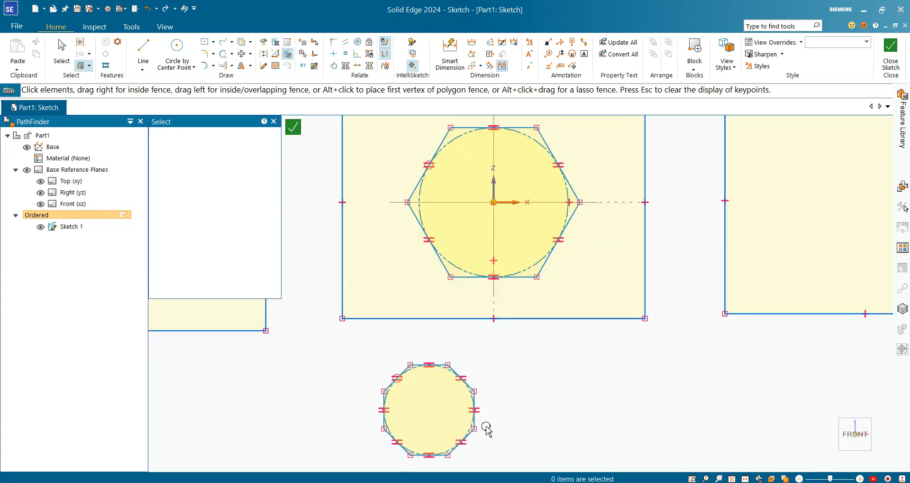
{"action": "left_click", "coordinate": [233, 43]}
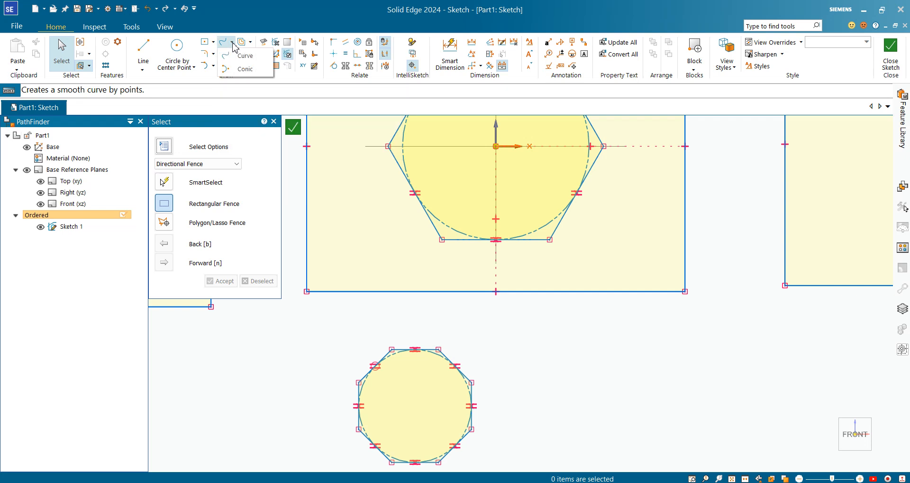
{"action": "left_click", "coordinate": [213, 55]}
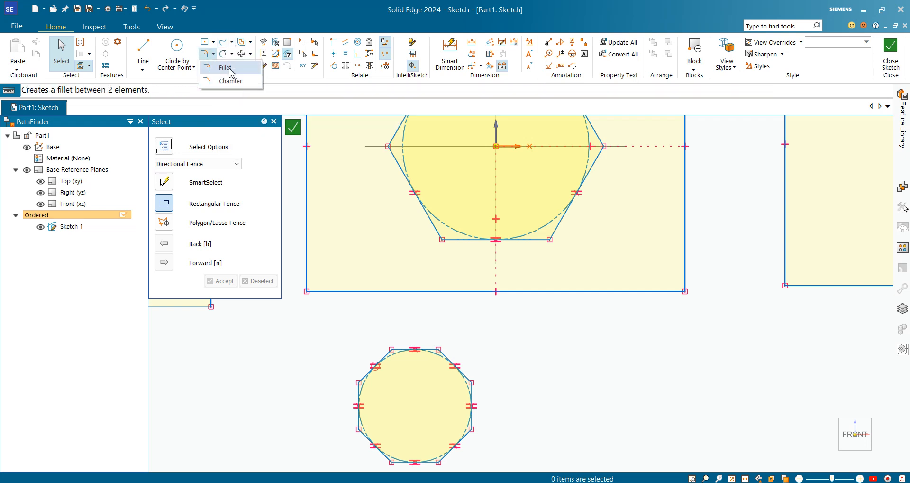
{"action": "left_click", "coordinate": [230, 69]}
{"action": "scroll", "coordinate": [636, 271], "scroll_direction": "down", "scroll_amount": 2}
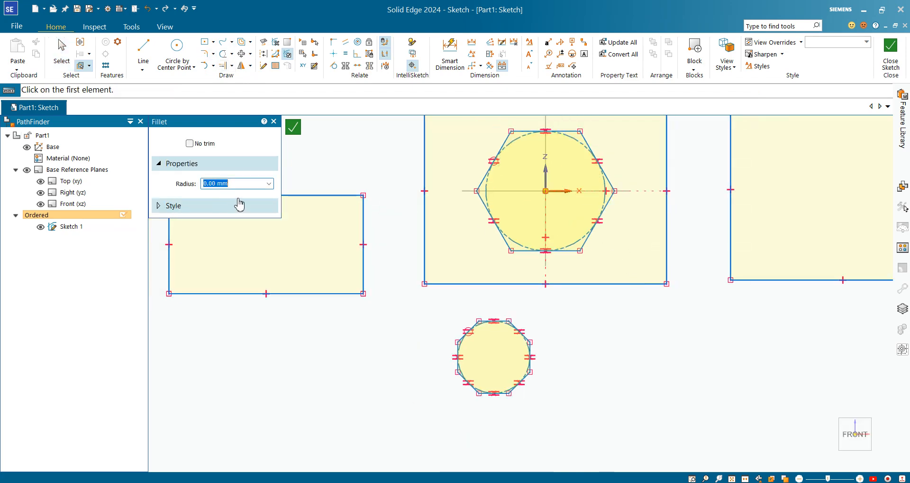
{"action": "type", "text": "5"}
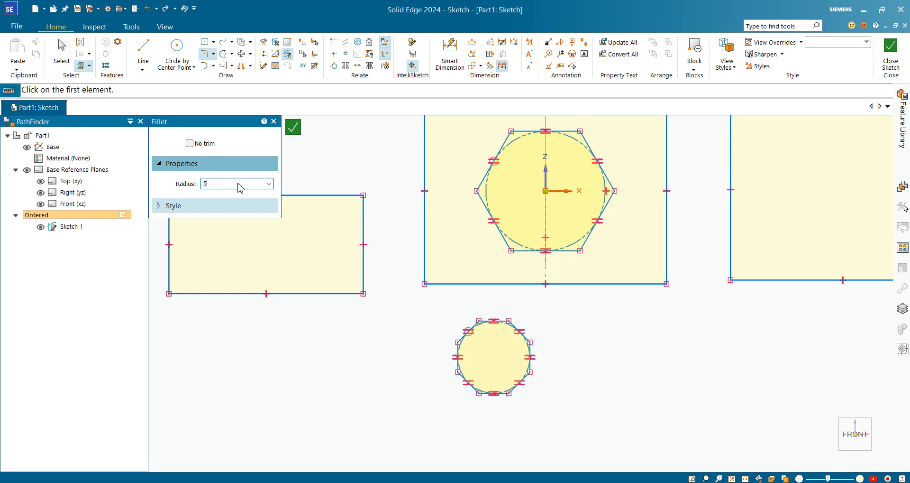
{"action": "left_click", "coordinate": [667, 263]}
{"action": "left_click", "coordinate": [631, 283]}
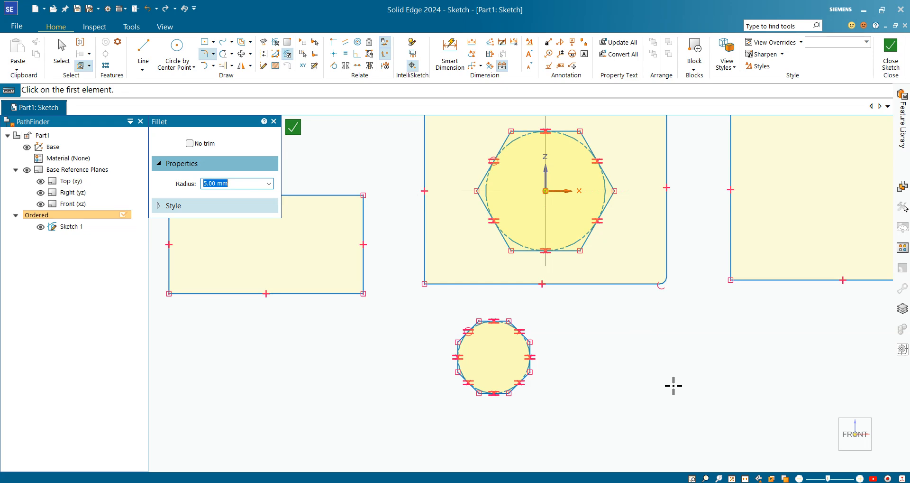
Fillet the upper-left corner of the rectangle to the right of the centered one with a 10 mm radius
{"action": "scroll", "coordinate": [571, 265], "scroll_direction": "down", "scroll_amount": 4}
{"action": "scroll", "coordinate": [683, 223], "scroll_direction": "up", "scroll_amount": 4}
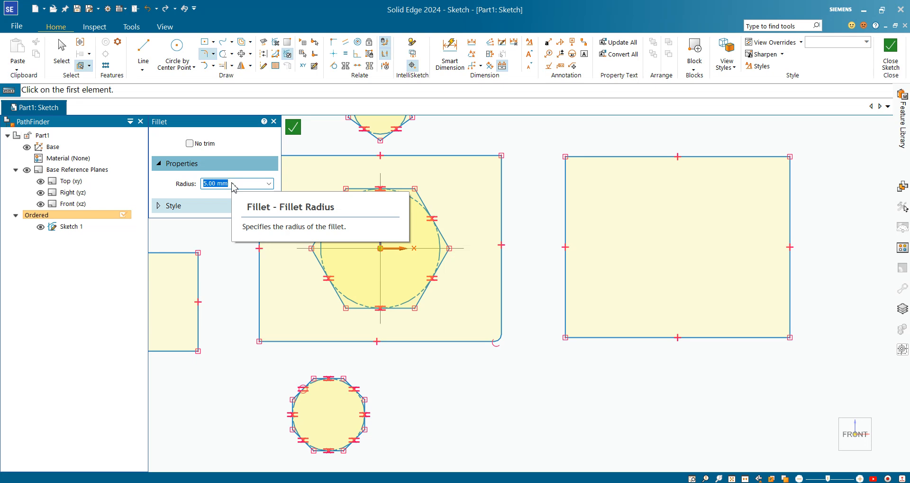
{"action": "type", "text": "10"}
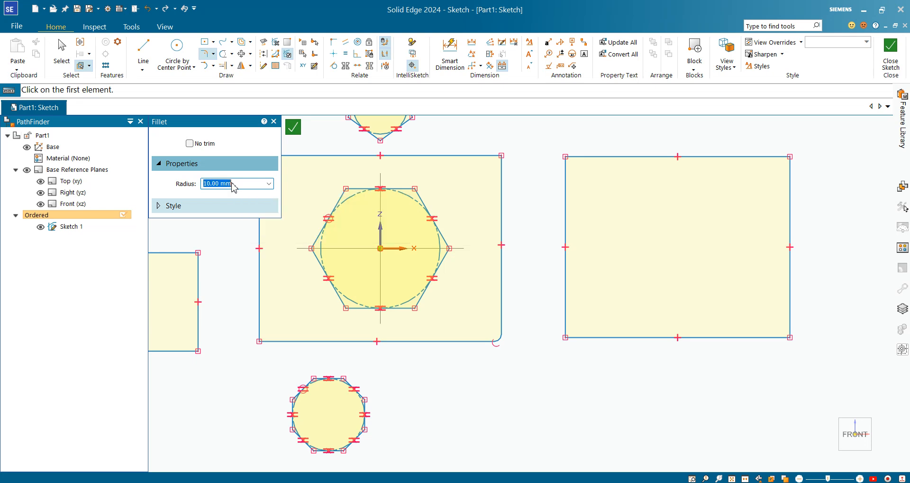
{"action": "left_click", "coordinate": [566, 184]}
{"action": "left_click", "coordinate": [592, 155]}
Fillet the upper-left corner of the rectangle left of the centered one with a 10 mm radius
{"action": "scroll", "coordinate": [570, 382], "scroll_direction": "down", "scroll_amount": 3}
{"action": "scroll", "coordinate": [300, 325], "scroll_direction": "up", "scroll_amount": 2}
{"action": "left_click", "coordinate": [279, 319]}
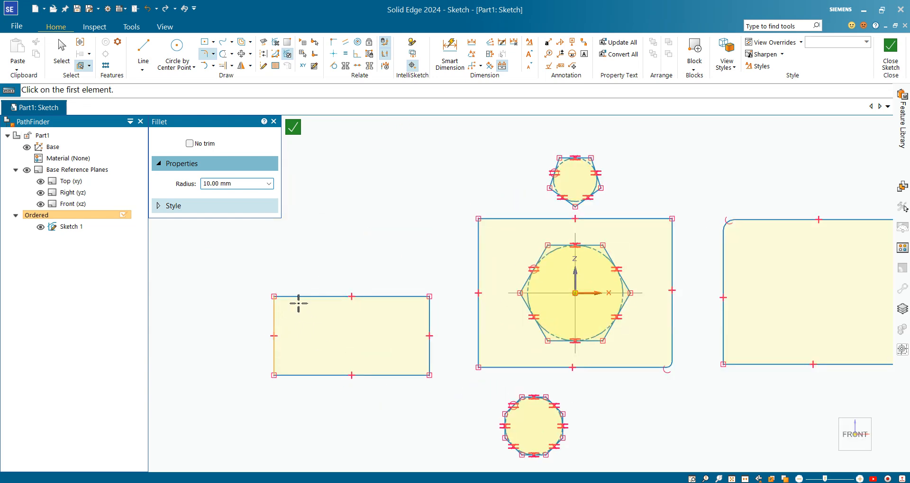
{"action": "left_click", "coordinate": [299, 298]}
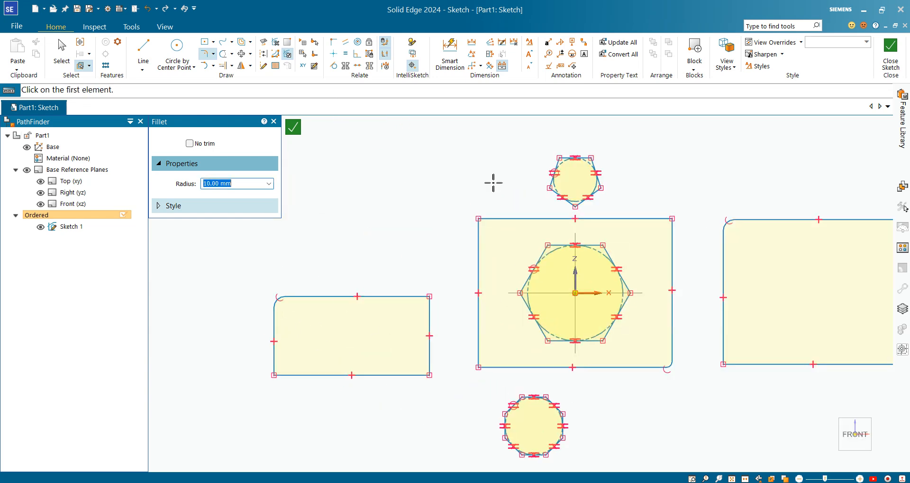
Try to chamfer the upper-right corner of the left rectangle at 45° with setback A set to 5 mm
{"action": "left_click", "coordinate": [213, 55]}
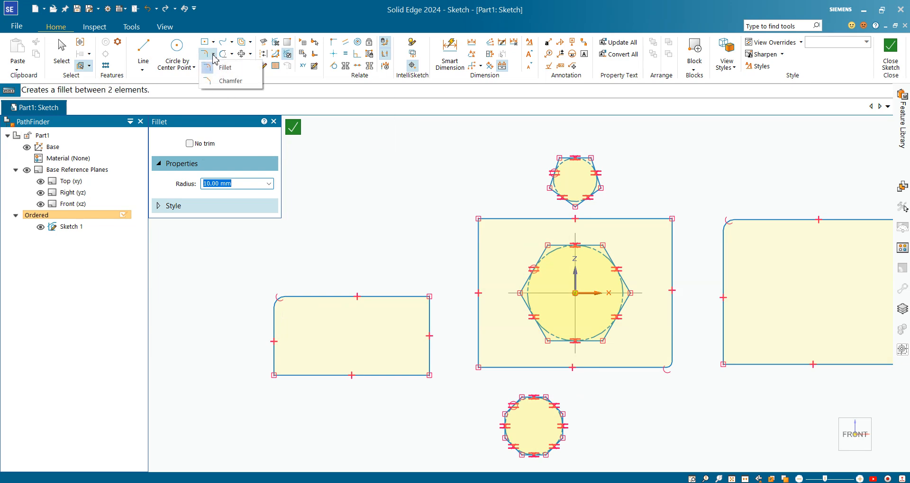
{"action": "left_click", "coordinate": [237, 81]}
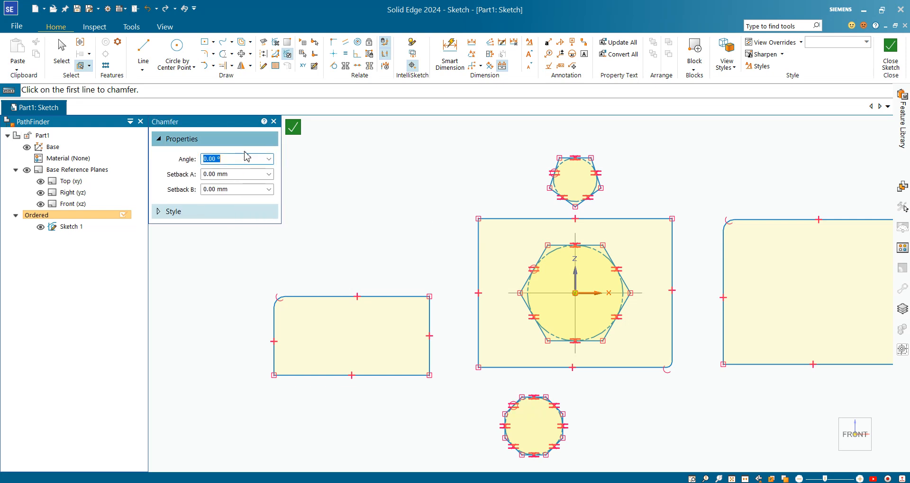
{"action": "type", "text": "5"}
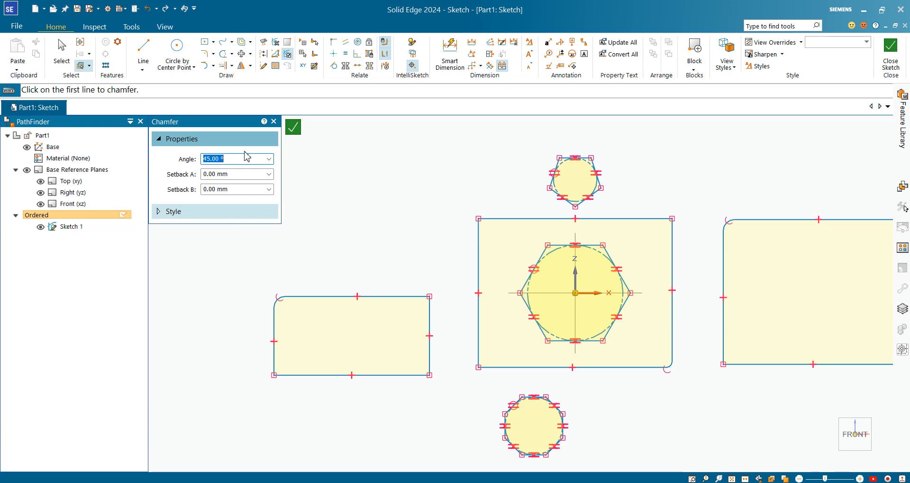
{"action": "left_click", "coordinate": [247, 176]}
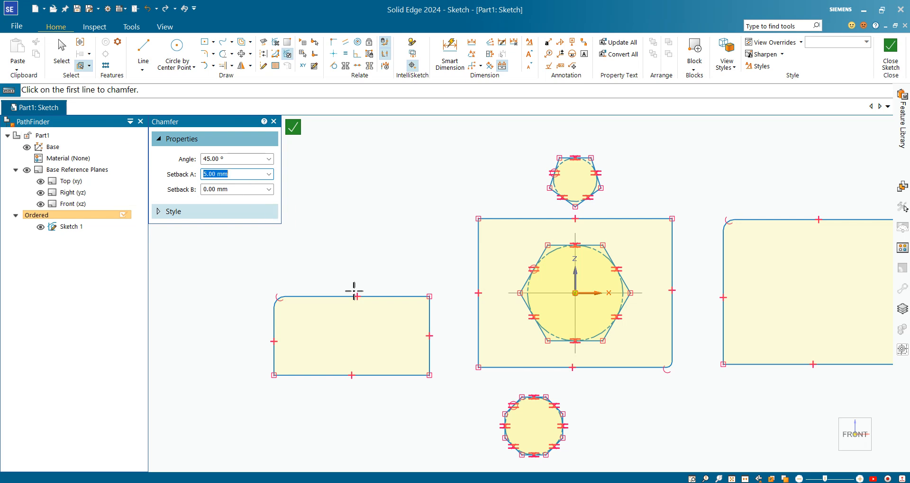
{"action": "left_click", "coordinate": [421, 296]}
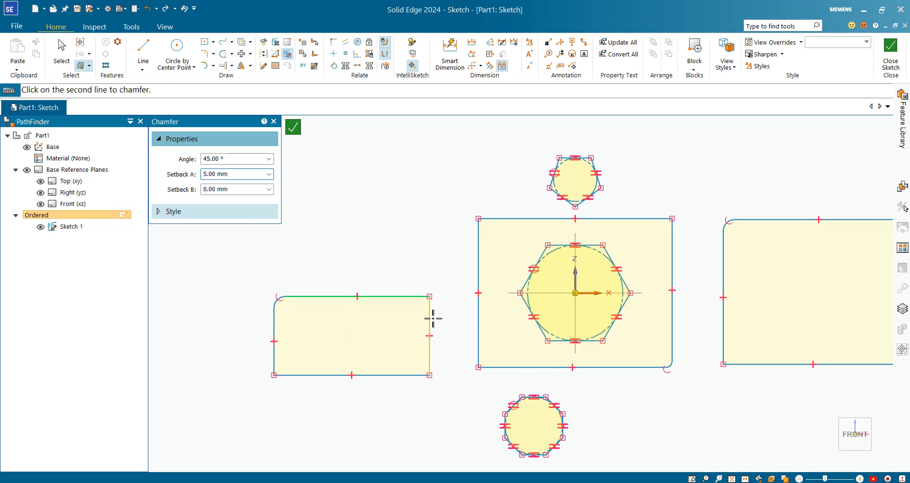
{"action": "left_click", "coordinate": [432, 318]}
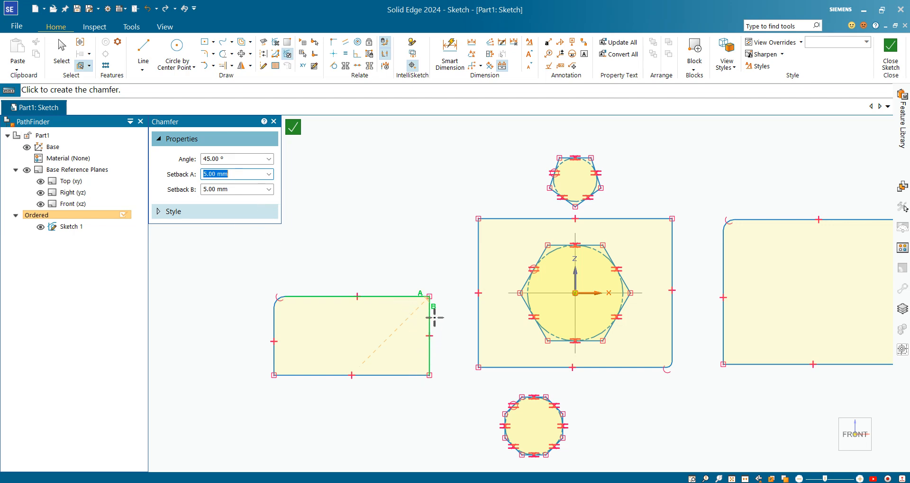
{"action": "scroll", "coordinate": [433, 287], "scroll_direction": "up", "scroll_amount": 3}
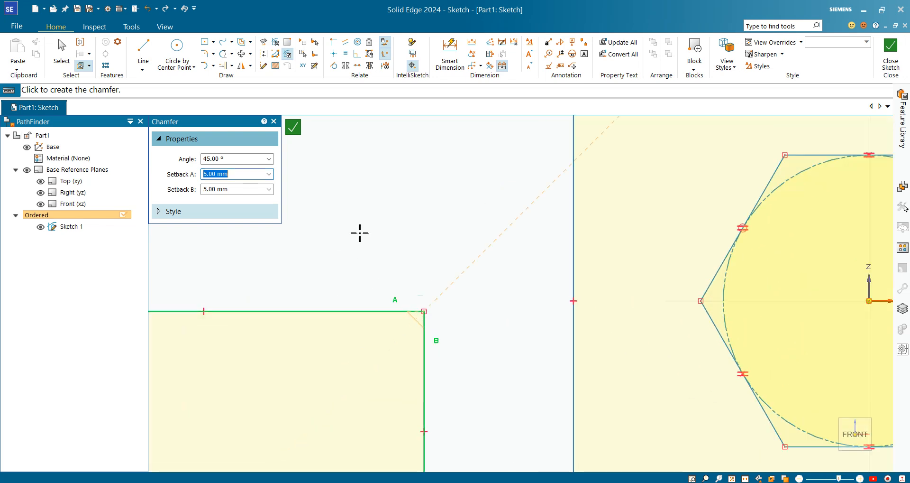
{"action": "left_click", "coordinate": [396, 264]}
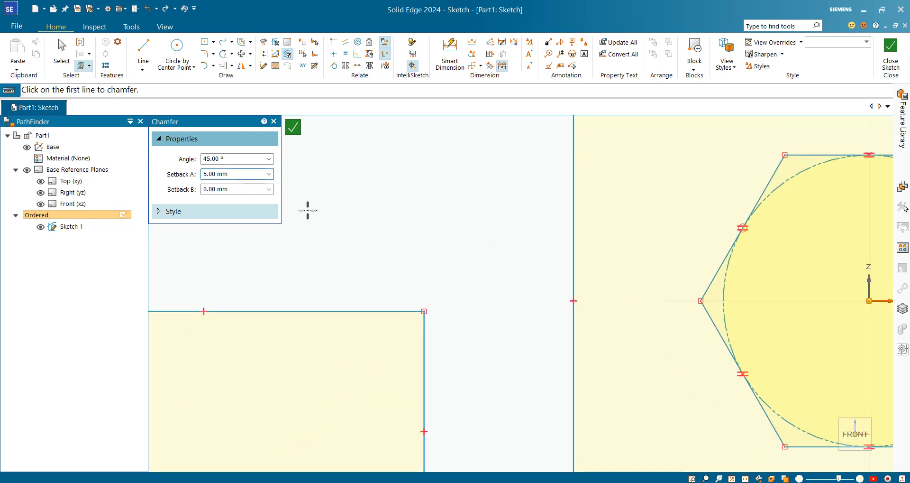
Chamfer the upper-right corner of the left rectangle at 45° with setbacks A and B both 5 mm
{"action": "left_click", "coordinate": [160, 213]}
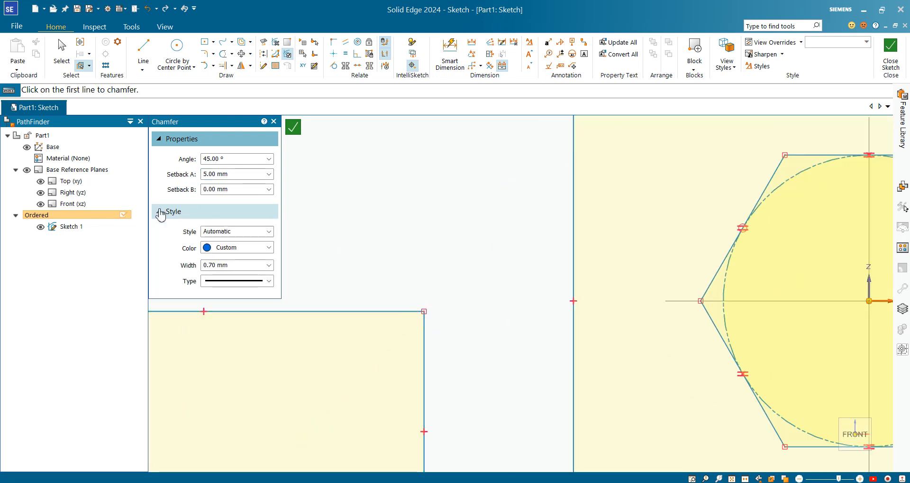
{"action": "left_click", "coordinate": [428, 328]}
{"action": "left_click", "coordinate": [402, 311]}
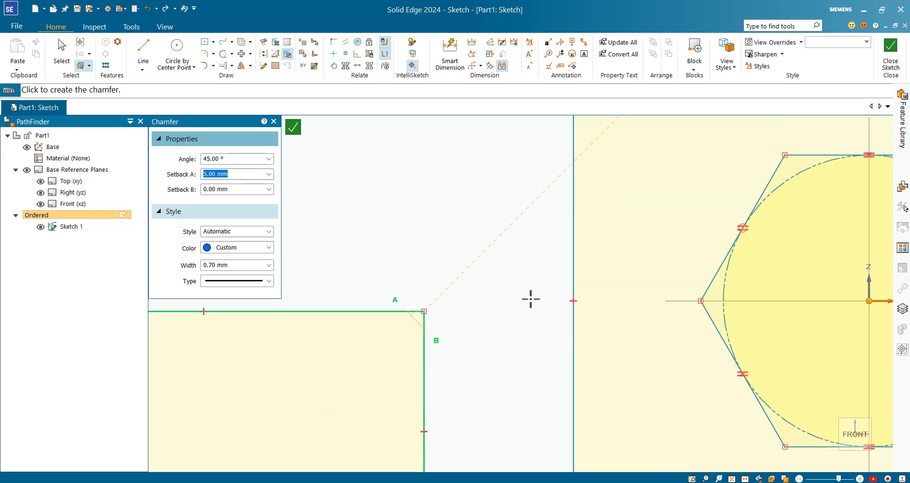
{"action": "scroll", "coordinate": [511, 288], "scroll_direction": "down", "scroll_amount": 3}
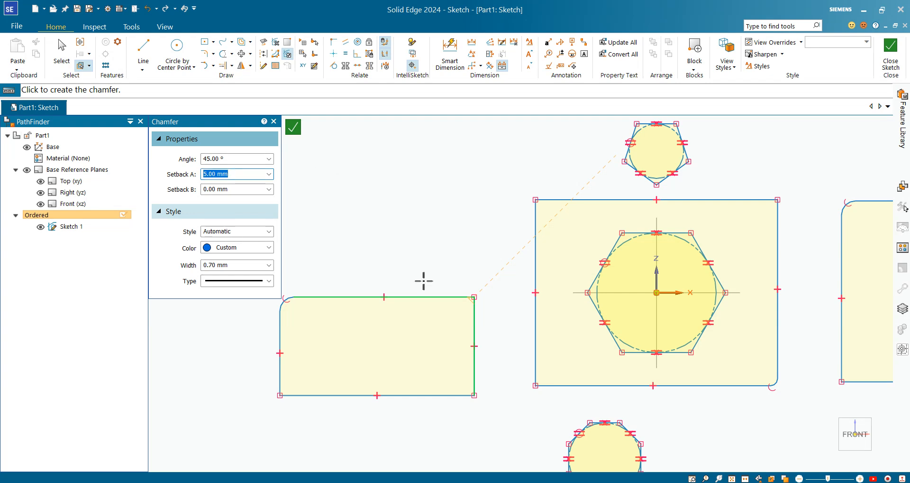
{"action": "left_click", "coordinate": [243, 190]}
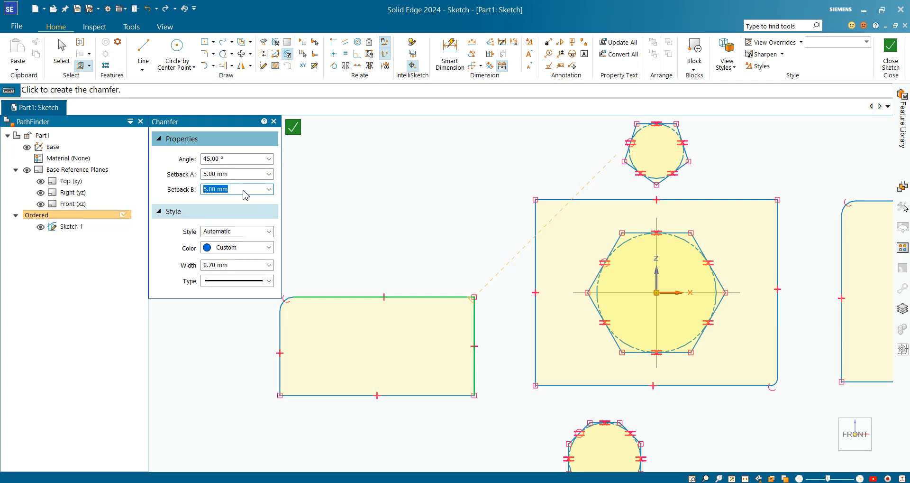
{"action": "left_click", "coordinate": [454, 300]}
{"action": "scroll", "coordinate": [477, 380], "scroll_direction": "up", "scroll_amount": 3}
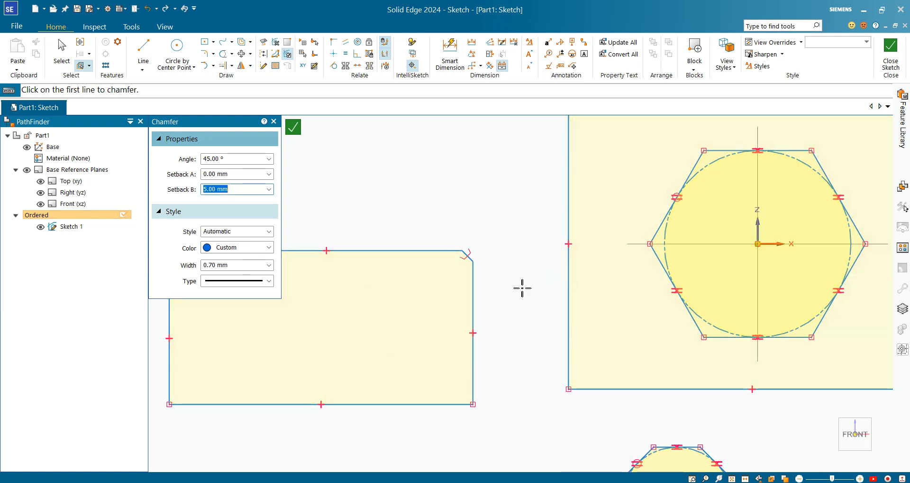
Chamfer the lower-right corner of the left rectangle at 45° with 5 mm for both setbacks
{"action": "scroll", "coordinate": [434, 429], "scroll_direction": "up", "scroll_amount": 3}
{"action": "left_click", "coordinate": [509, 379]}
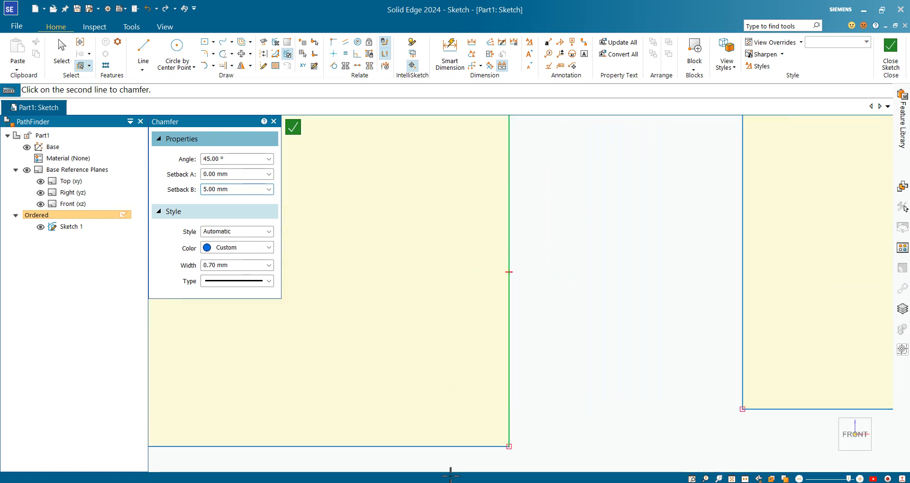
{"action": "left_click", "coordinate": [437, 446]}
{"action": "scroll", "coordinate": [543, 362], "scroll_direction": "down", "scroll_amount": 3}
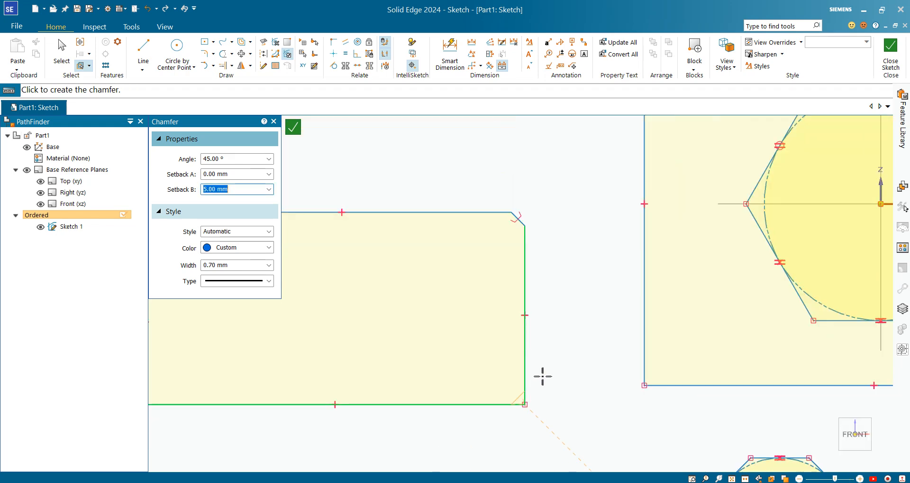
{"action": "left_click", "coordinate": [241, 174]}
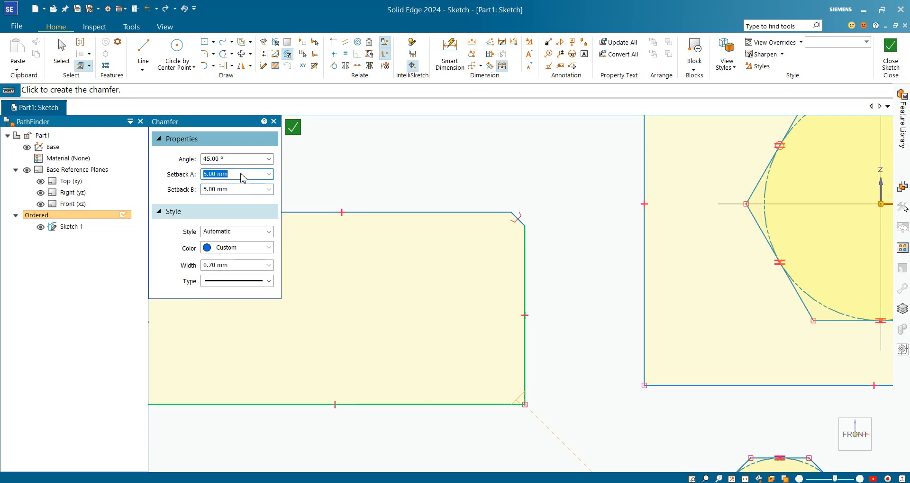
{"action": "left_click", "coordinate": [389, 169]}
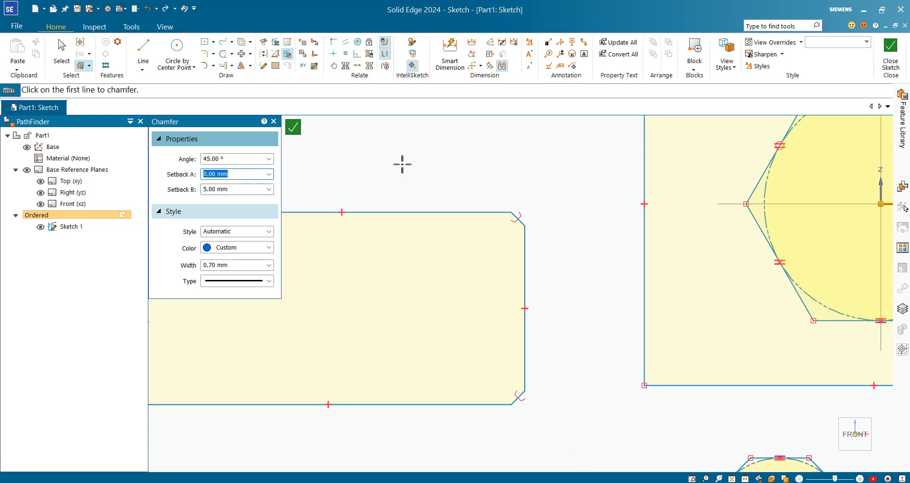
{"action": "scroll", "coordinate": [431, 183], "scroll_direction": "down", "scroll_amount": 3}
{"action": "scroll", "coordinate": [403, 248], "scroll_direction": "up", "scroll_amount": 5}
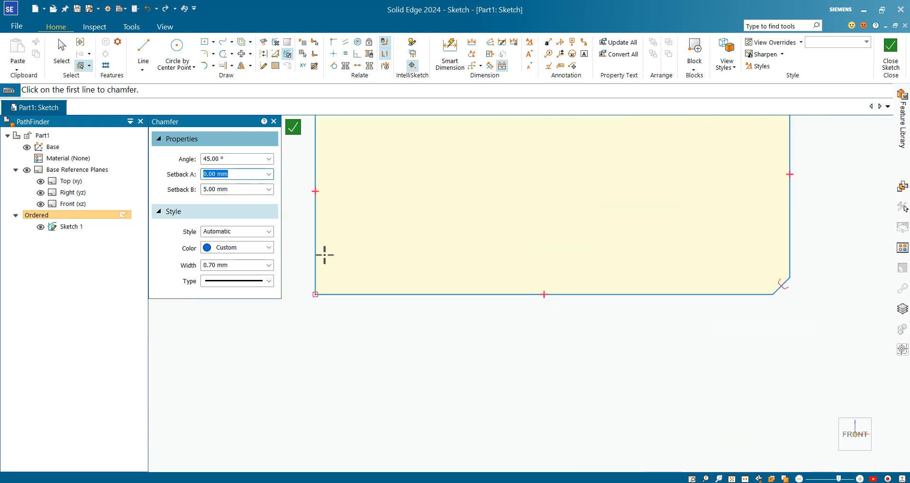
{"action": "scroll", "coordinate": [394, 285], "scroll_direction": "down", "scroll_amount": 4}
{"action": "scroll", "coordinate": [715, 117], "scroll_direction": "up", "scroll_amount": 1}
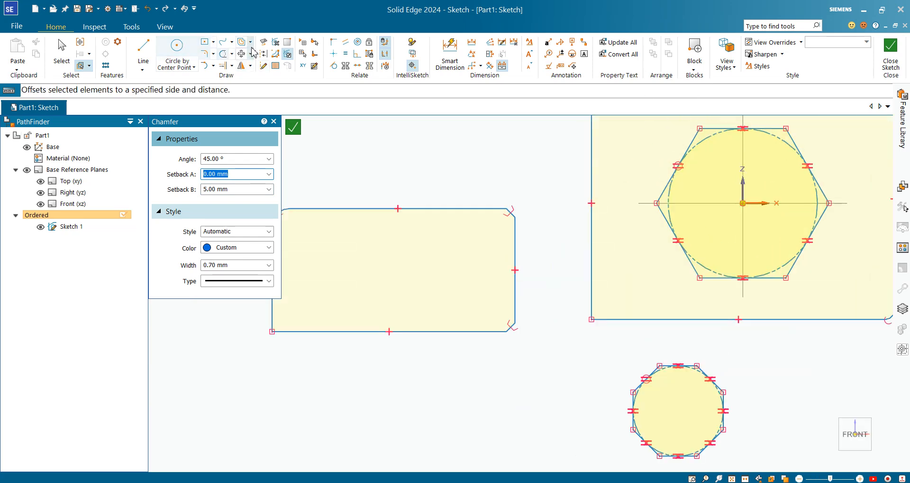
Draw a 180° tangent arc of about 65 mm radius inside the right rectangle, from its upper-right to its lower-right corner
{"action": "left_click", "coordinate": [215, 66]}
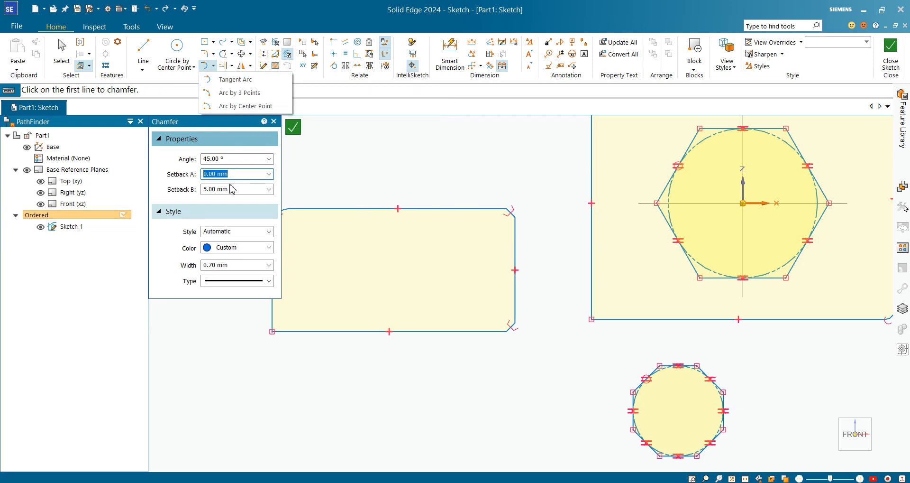
{"action": "left_click", "coordinate": [240, 84]}
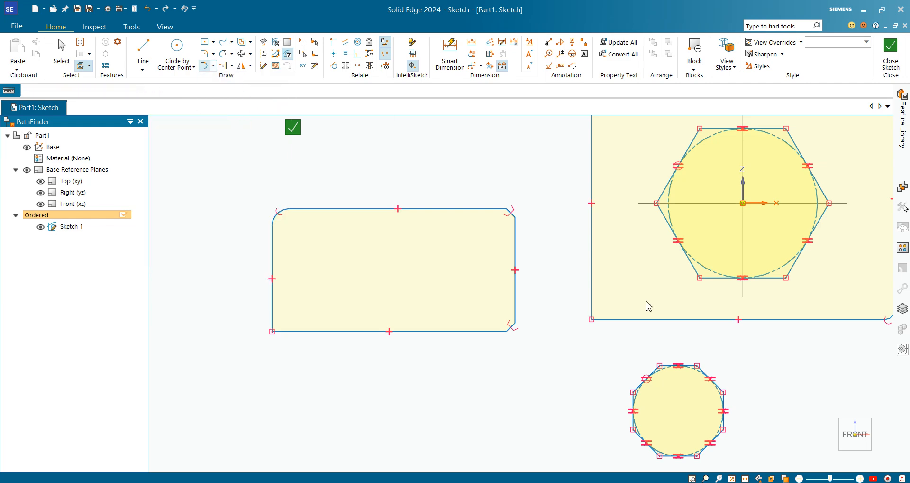
{"action": "scroll", "coordinate": [421, 325], "scroll_direction": "down", "scroll_amount": 3}
{"action": "scroll", "coordinate": [576, 289], "scroll_direction": "up", "scroll_amount": 4}
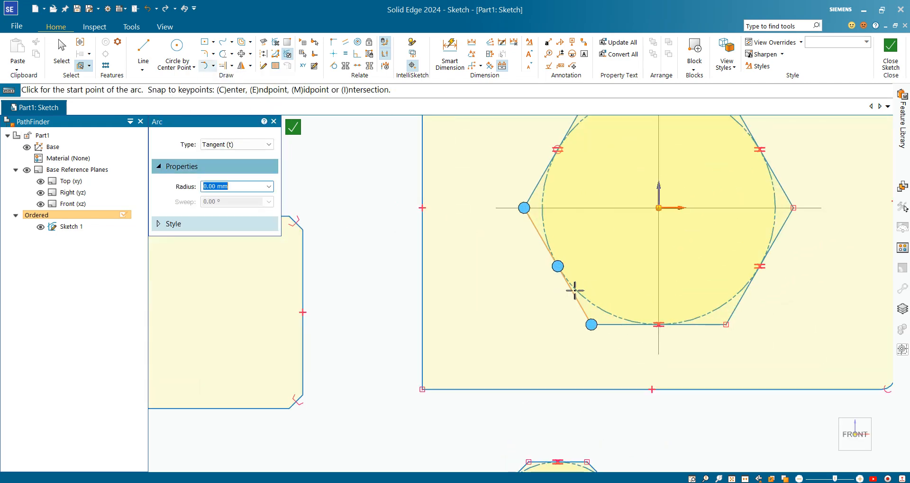
{"action": "scroll", "coordinate": [400, 354], "scroll_direction": "down", "scroll_amount": 2}
{"action": "scroll", "coordinate": [662, 309], "scroll_direction": "down", "scroll_amount": 2}
{"action": "scroll", "coordinate": [754, 287], "scroll_direction": "up", "scroll_amount": 3}
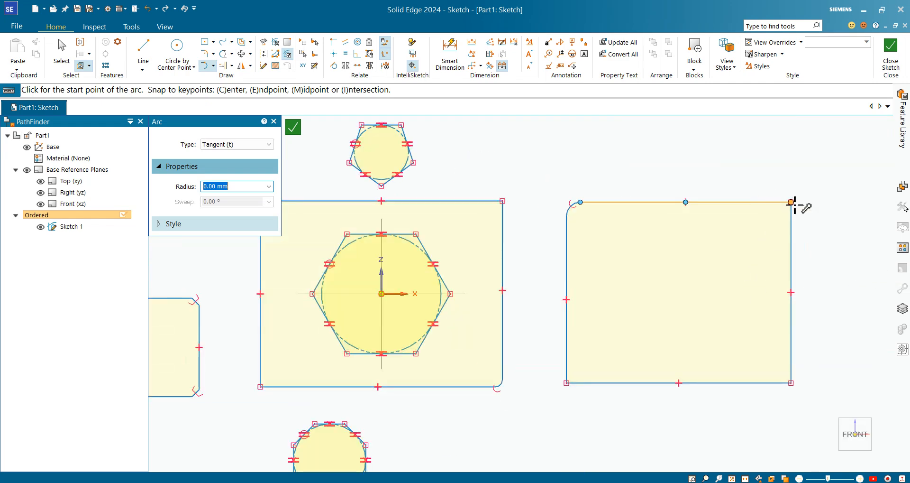
{"action": "scroll", "coordinate": [746, 208], "scroll_direction": "down", "scroll_amount": 2}
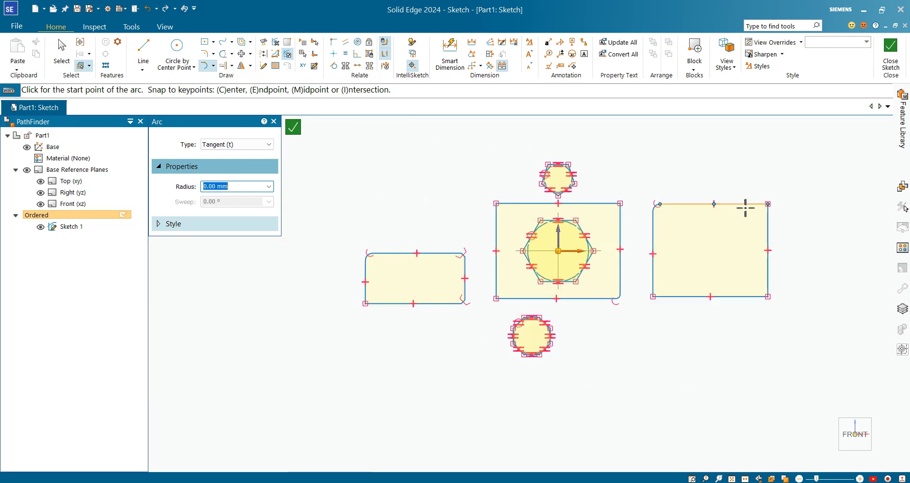
{"action": "left_click", "coordinate": [769, 204]}
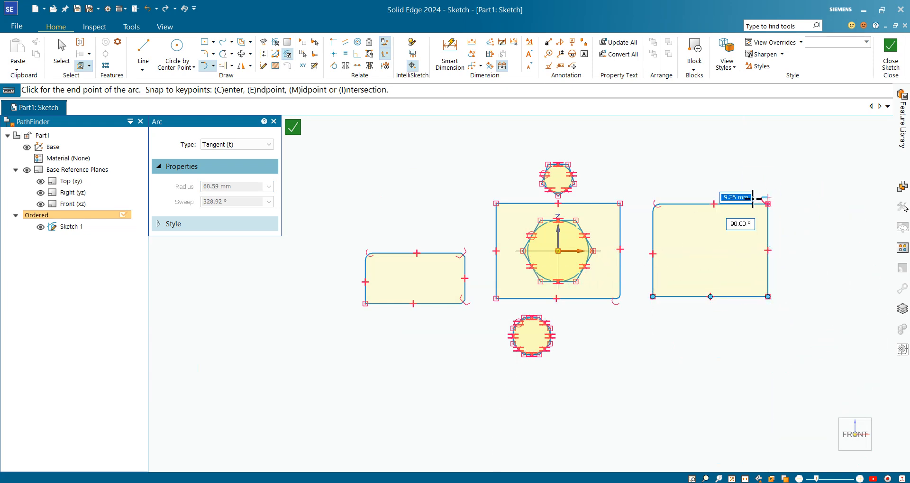
{"action": "left_click", "coordinate": [769, 296]}
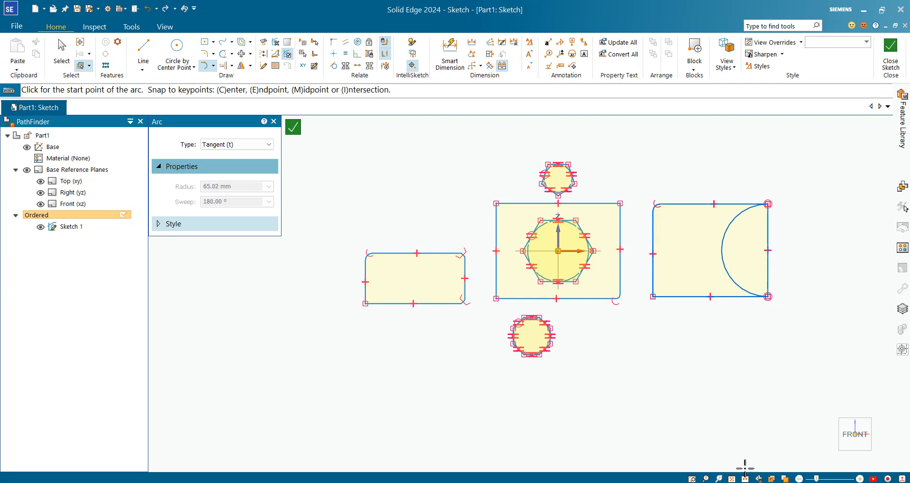
Draw a tangent arc bulging outward from the right rectangle, from its lower-right corner to its upper-right corner
{"action": "scroll", "coordinate": [735, 298], "scroll_direction": "up", "scroll_amount": 3}
{"action": "scroll", "coordinate": [466, 260], "scroll_direction": "down", "scroll_amount": 2}
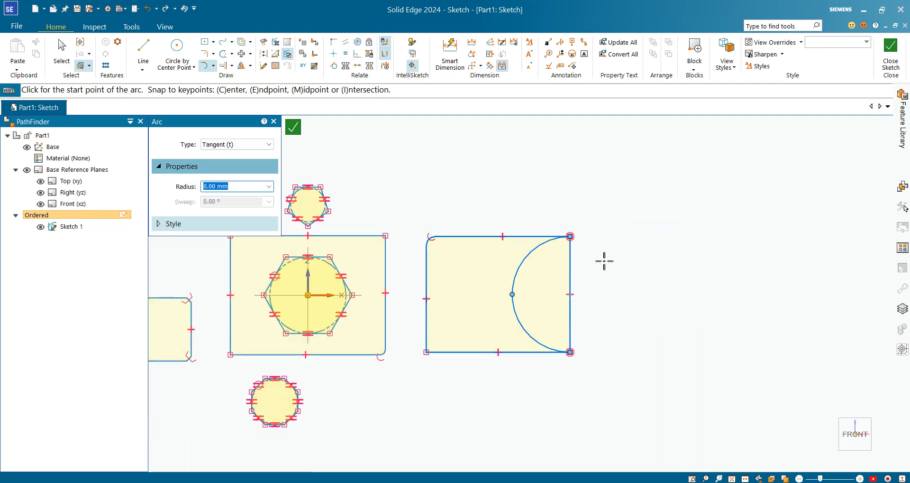
{"action": "left_click", "coordinate": [570, 356]}
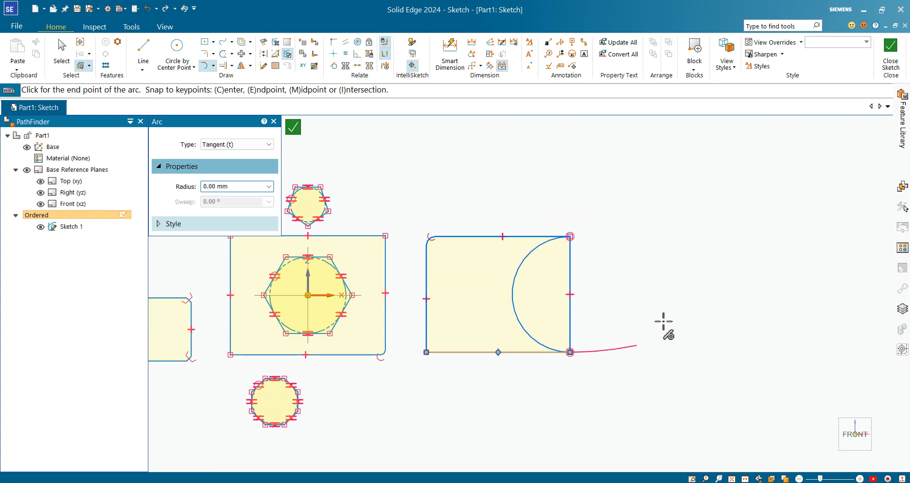
{"action": "left_click", "coordinate": [570, 236]}
{"action": "scroll", "coordinate": [713, 314], "scroll_direction": "down", "scroll_amount": 3}
{"action": "scroll", "coordinate": [255, 316], "scroll_direction": "up", "scroll_amount": 2}
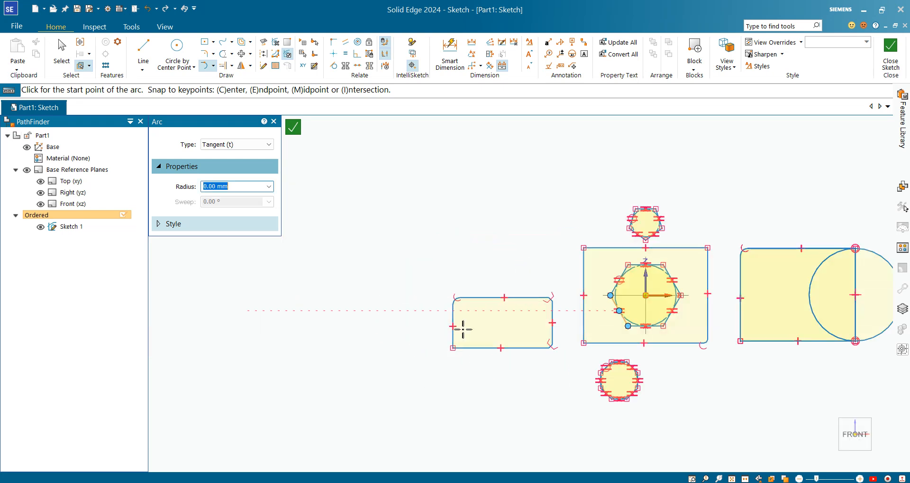
{"action": "scroll", "coordinate": [482, 329], "scroll_direction": "up", "scroll_amount": 1}
{"action": "scroll", "coordinate": [732, 307], "scroll_direction": "down", "scroll_amount": 2}
{"action": "scroll", "coordinate": [839, 271], "scroll_direction": "up", "scroll_amount": 2}
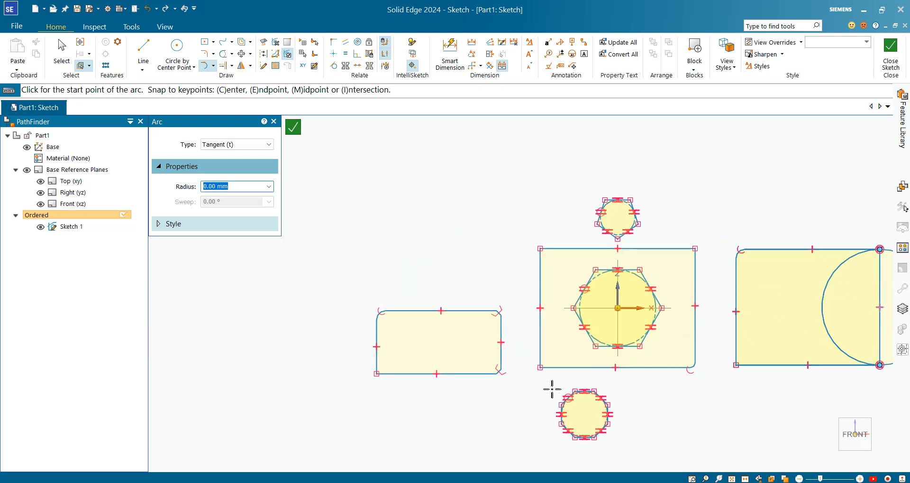
Draw a tangent arc bulging below the middle rectangle, from its lower-left corner to the upper end of its lower-right fillet
{"action": "left_click", "coordinate": [540, 368]}
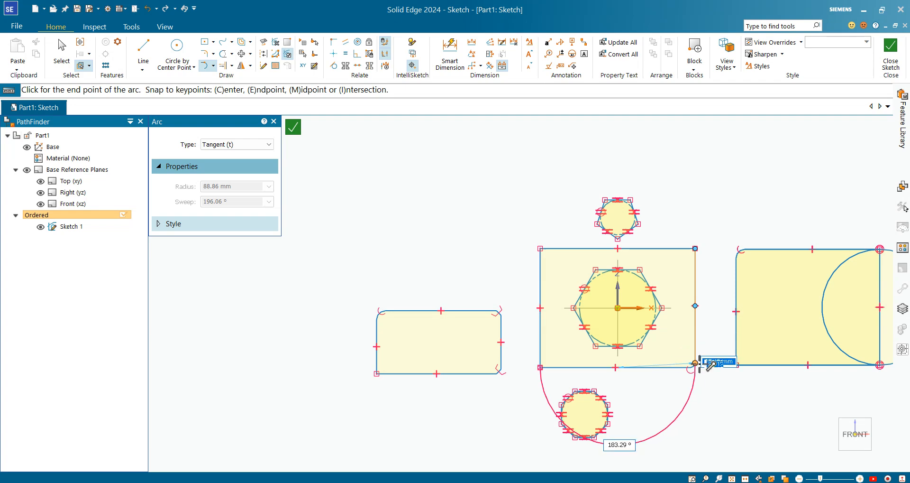
{"action": "left_click", "coordinate": [696, 363]}
{"action": "scroll", "coordinate": [695, 383], "scroll_direction": "up", "scroll_amount": 2}
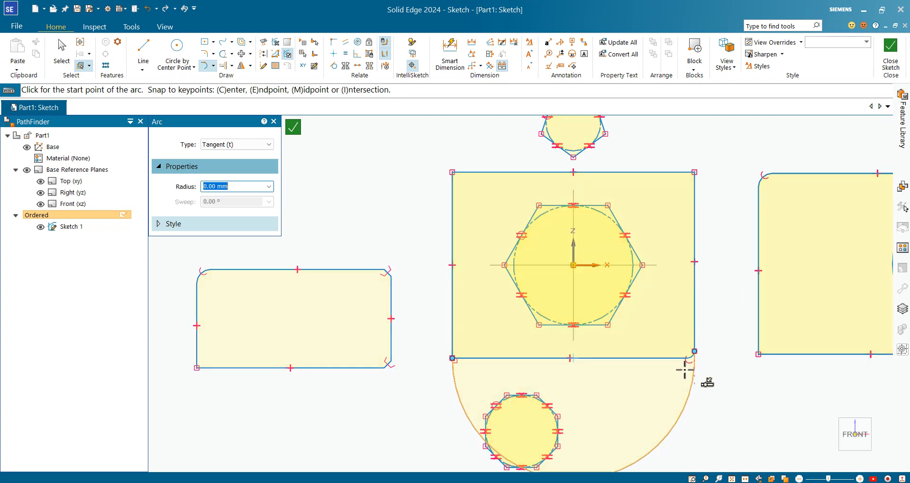
{"action": "scroll", "coordinate": [636, 343], "scroll_direction": "down", "scroll_amount": 3}
{"action": "scroll", "coordinate": [779, 383], "scroll_direction": "up", "scroll_amount": 2}
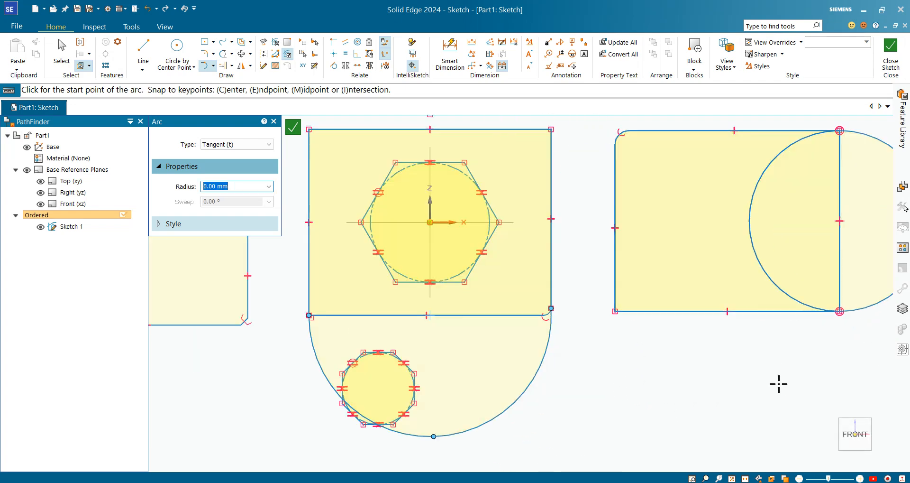
Draw a downward-bulging three-point arc of about 67 mm radius in the empty area below the right rectangle
{"action": "left_click", "coordinate": [214, 65]}
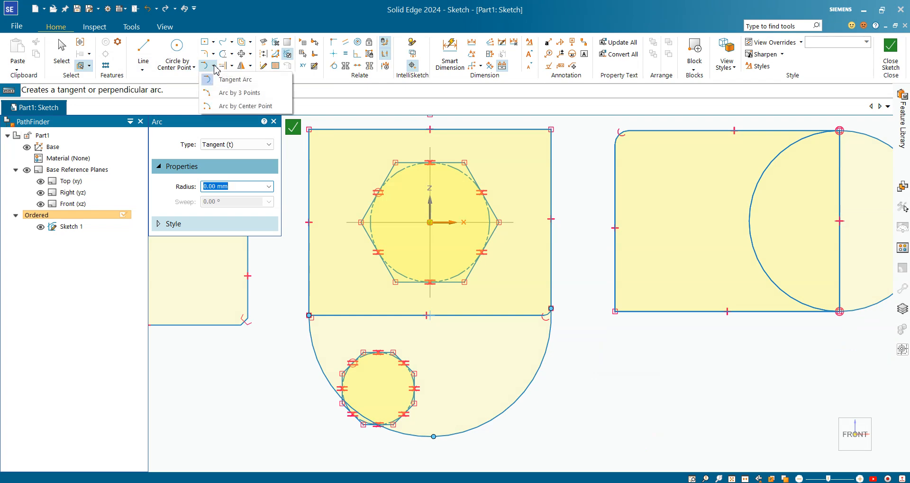
{"action": "left_click", "coordinate": [247, 94]}
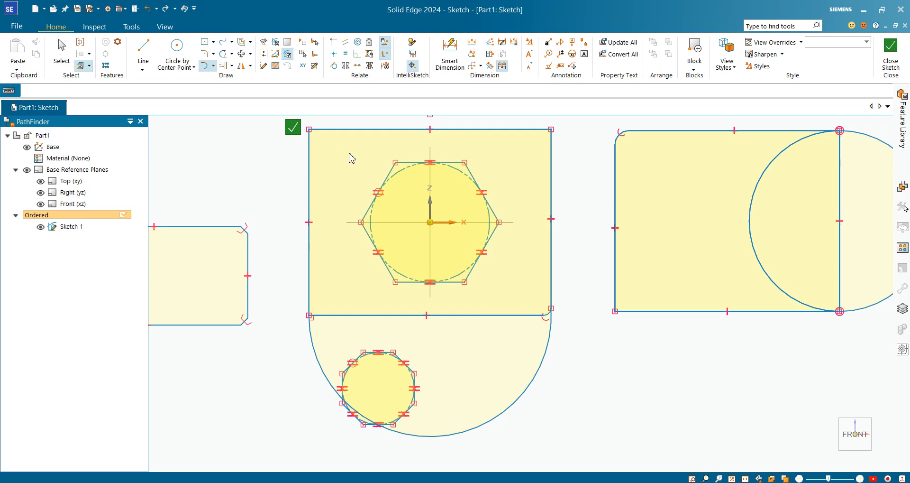
{"action": "scroll", "coordinate": [507, 285], "scroll_direction": "down", "scroll_amount": 1}
{"action": "left_click", "coordinate": [628, 359]}
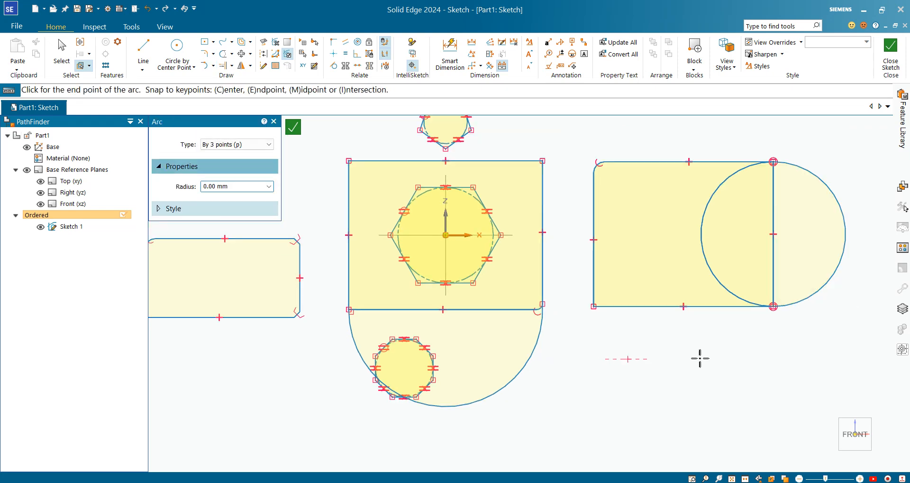
{"action": "left_click", "coordinate": [751, 360]}
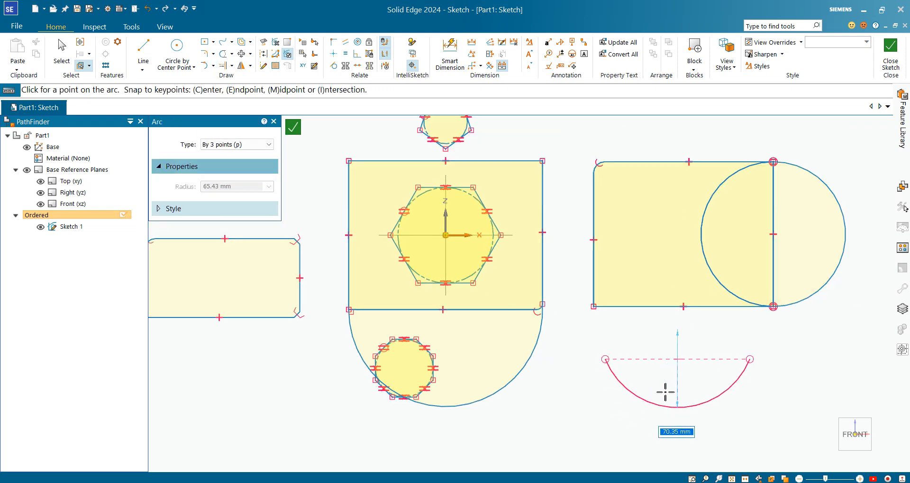
{"action": "scroll", "coordinate": [667, 386], "scroll_direction": "down", "scroll_amount": 3}
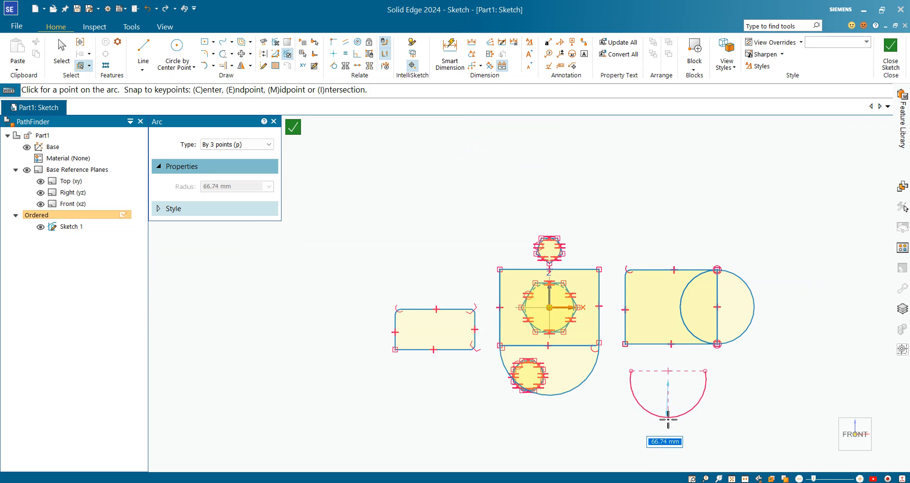
{"action": "left_click", "coordinate": [669, 417]}
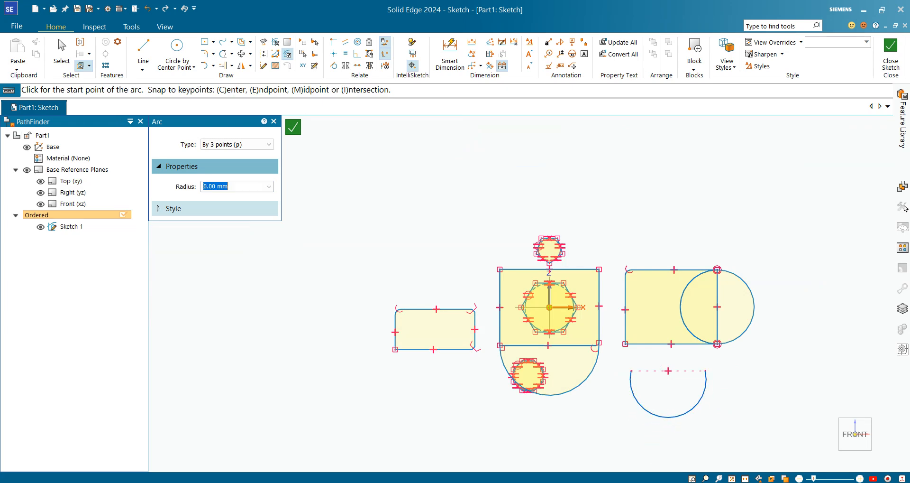
Draw a 180° center-point arc of about 67 mm radius below the left rectangle, centered on its bottom edge's midpoint
{"action": "left_click", "coordinate": [232, 54]}
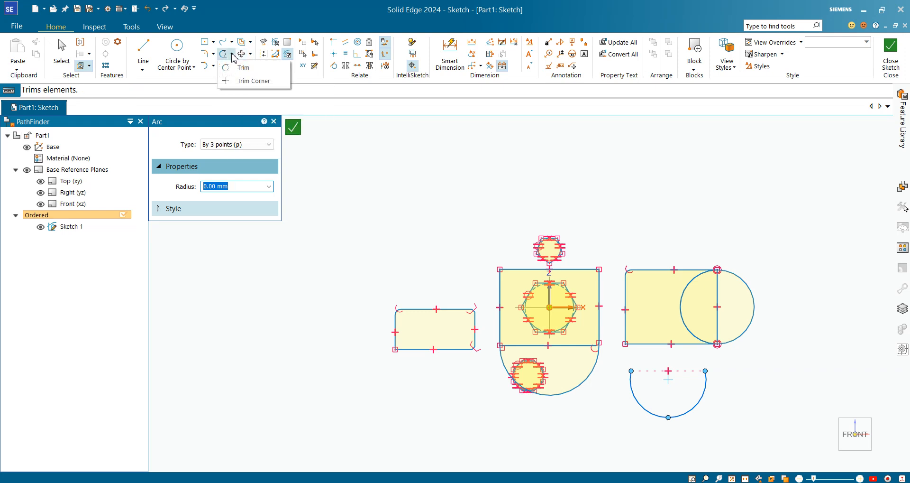
{"action": "left_click", "coordinate": [213, 66]}
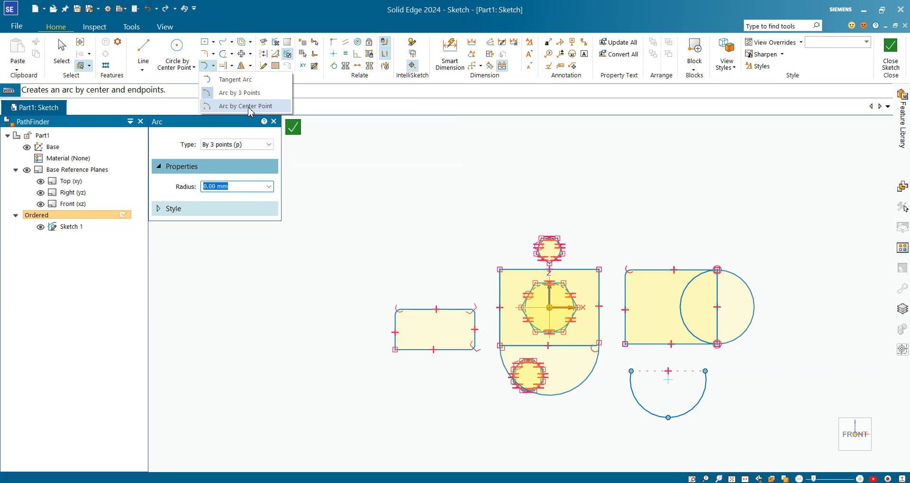
{"action": "left_click", "coordinate": [250, 106]}
{"action": "scroll", "coordinate": [486, 363], "scroll_direction": "up", "scroll_amount": 1}
{"action": "scroll", "coordinate": [417, 343], "scroll_direction": "up", "scroll_amount": 4}
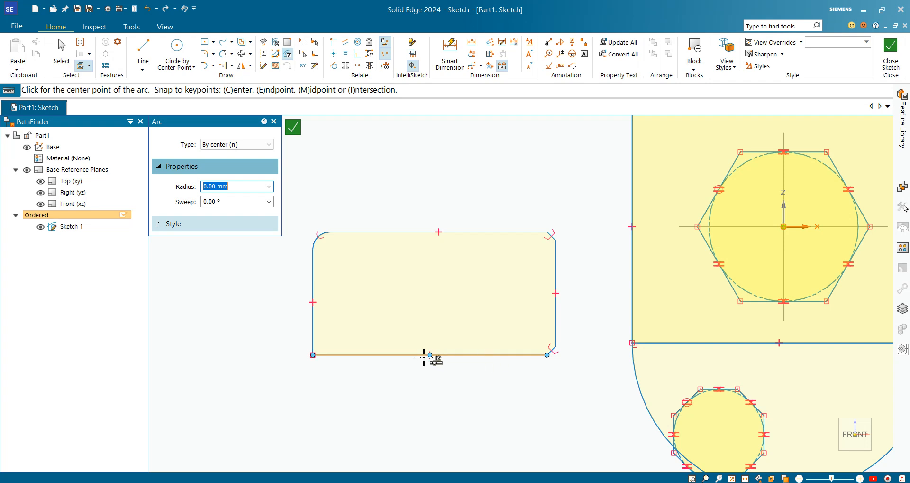
{"action": "left_click", "coordinate": [430, 355]}
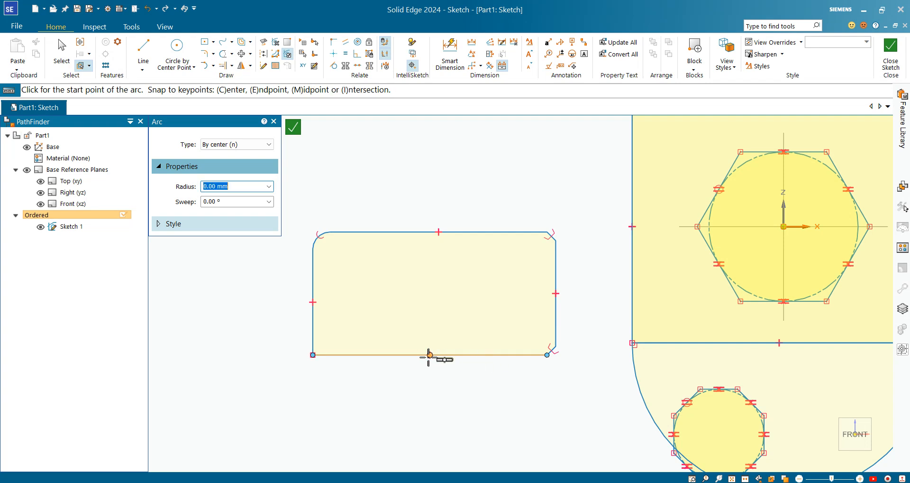
{"action": "left_click", "coordinate": [313, 354]}
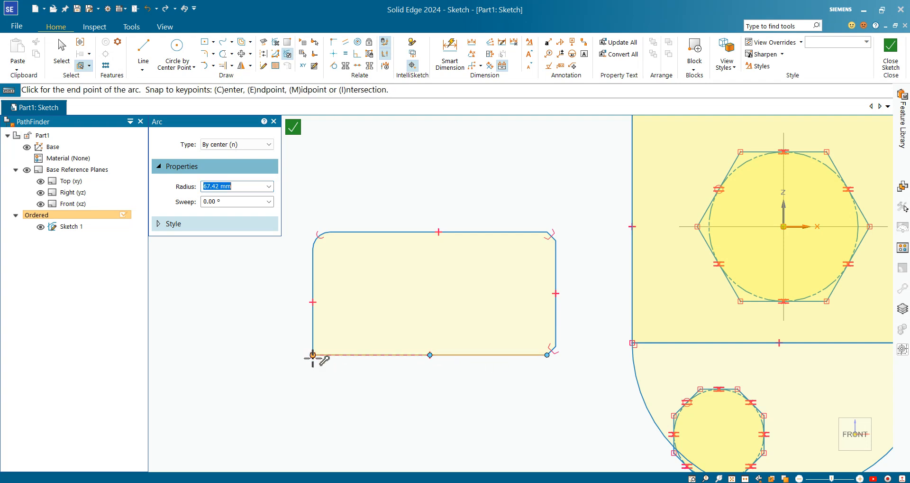
{"action": "left_click", "coordinate": [548, 355]}
{"action": "scroll", "coordinate": [301, 303], "scroll_direction": "down", "scroll_amount": 2}
Draw a center-point arc of about 222 mm radius below the left shape, centered just outside the rectangle's lower-left corner
{"action": "left_click", "coordinate": [285, 325]}
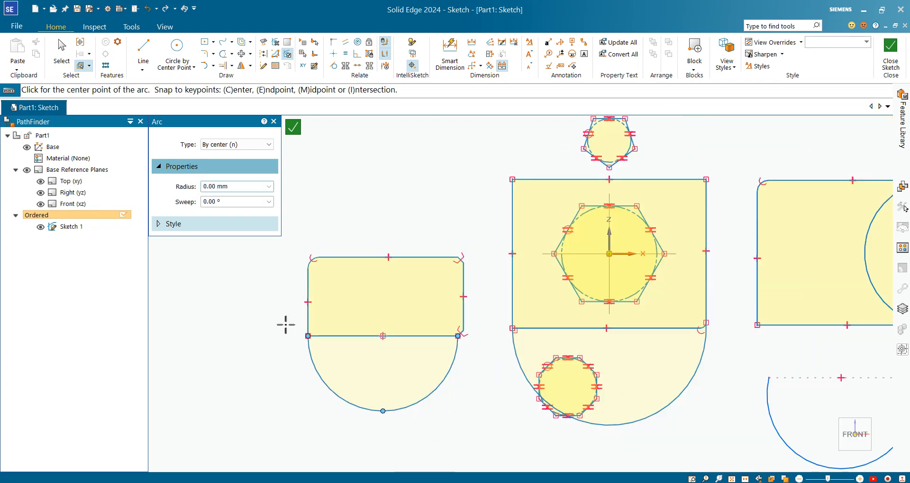
{"action": "scroll", "coordinate": [317, 263], "scroll_direction": "down", "scroll_amount": 4}
{"action": "scroll", "coordinate": [342, 320], "scroll_direction": "up", "scroll_amount": 3}
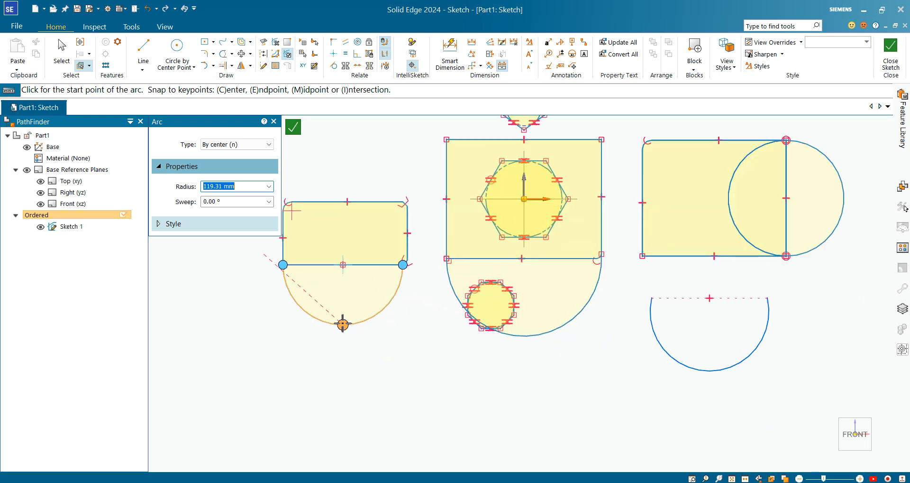
{"action": "left_click", "coordinate": [213, 66]}
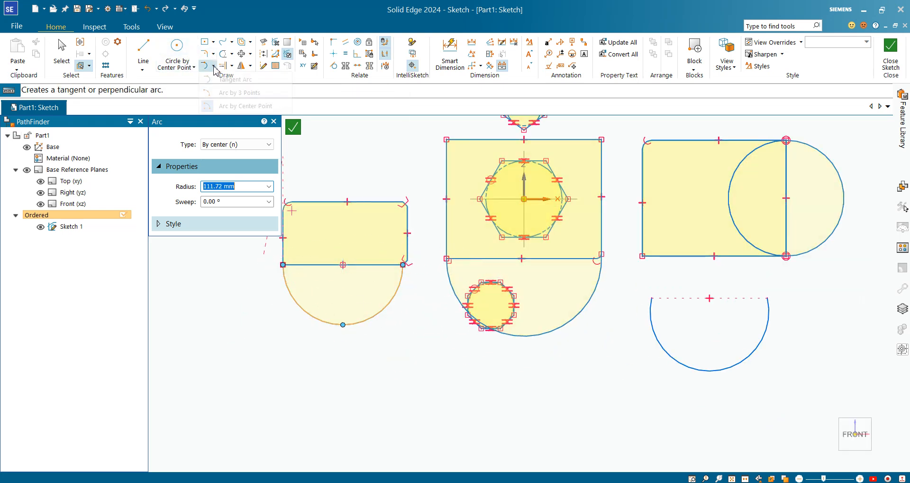
{"action": "left_click", "coordinate": [246, 106]}
{"action": "left_click", "coordinate": [417, 379]}
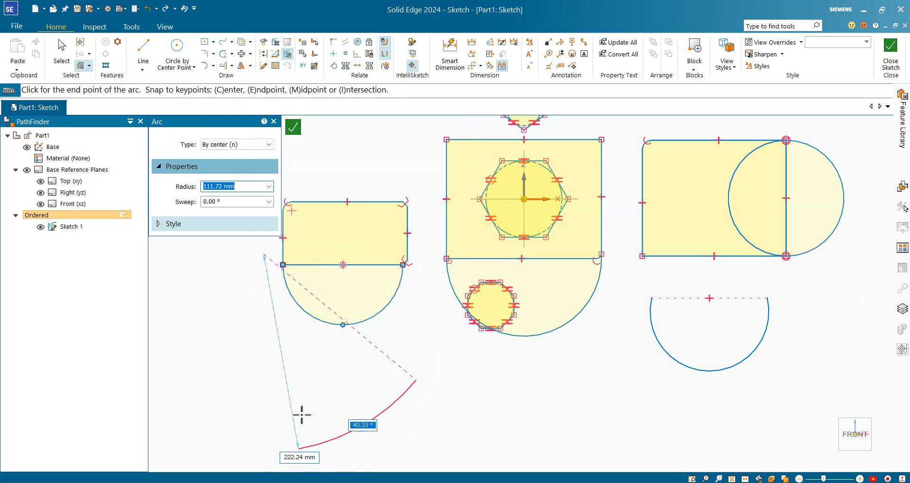
{"action": "left_click", "coordinate": [248, 411]}
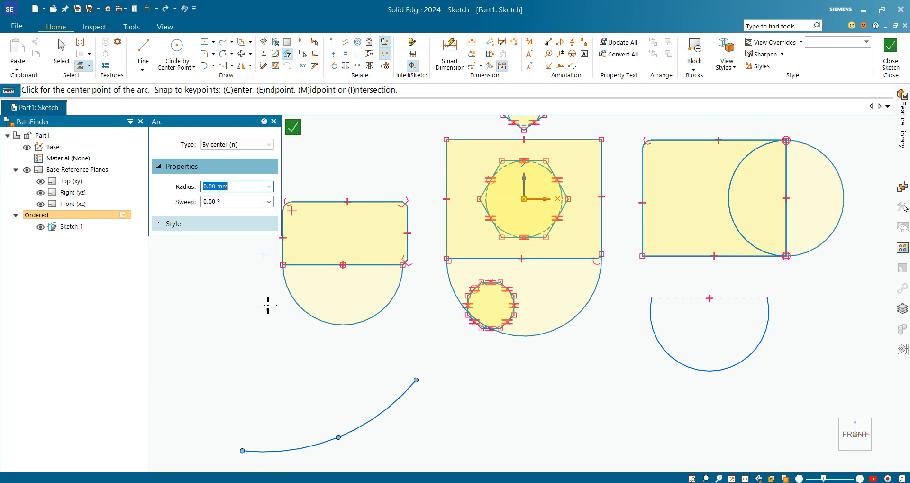
Draw an upward-bulging center-point arc of about 170 mm radius in the empty area above and beyond the right rectangle
{"action": "scroll", "coordinate": [314, 309], "scroll_direction": "down", "scroll_amount": 3}
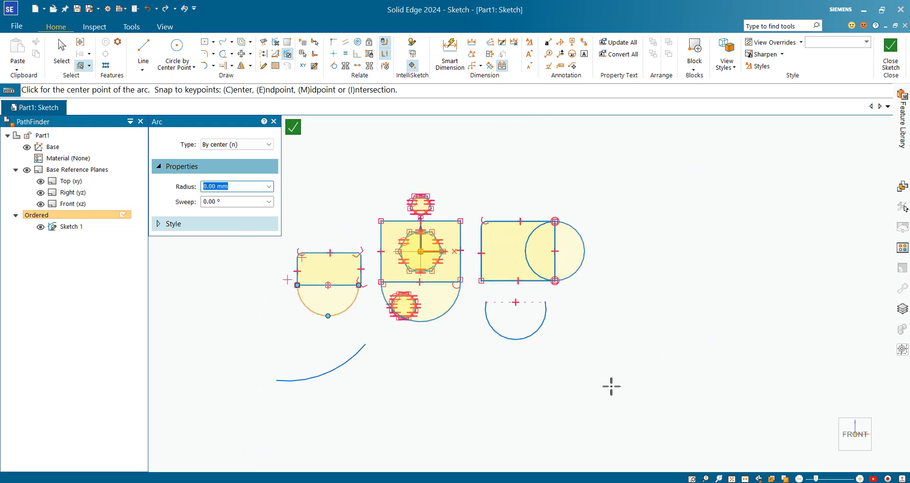
{"action": "left_click", "coordinate": [650, 216]}
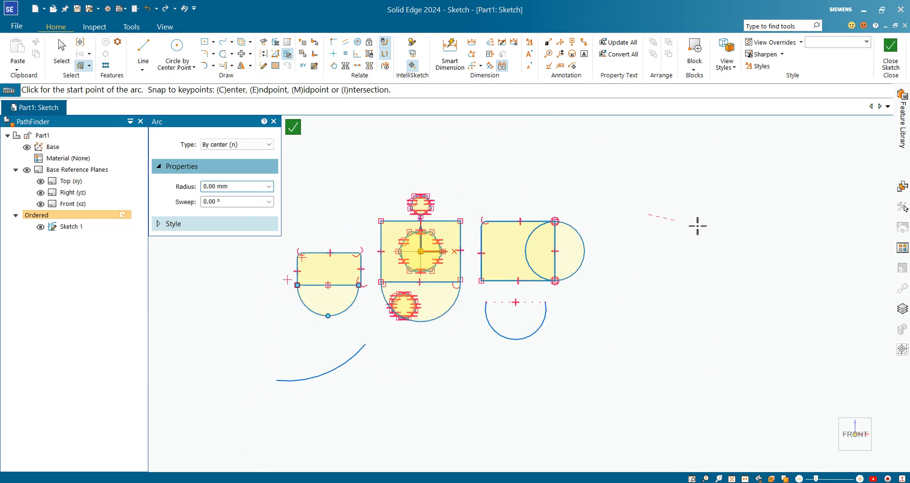
{"action": "left_click", "coordinate": [589, 166]}
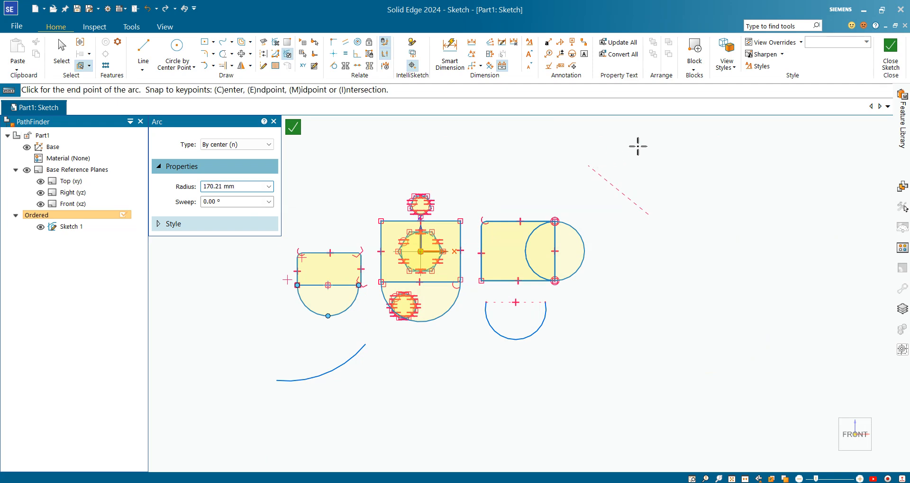
{"action": "left_click", "coordinate": [704, 160]}
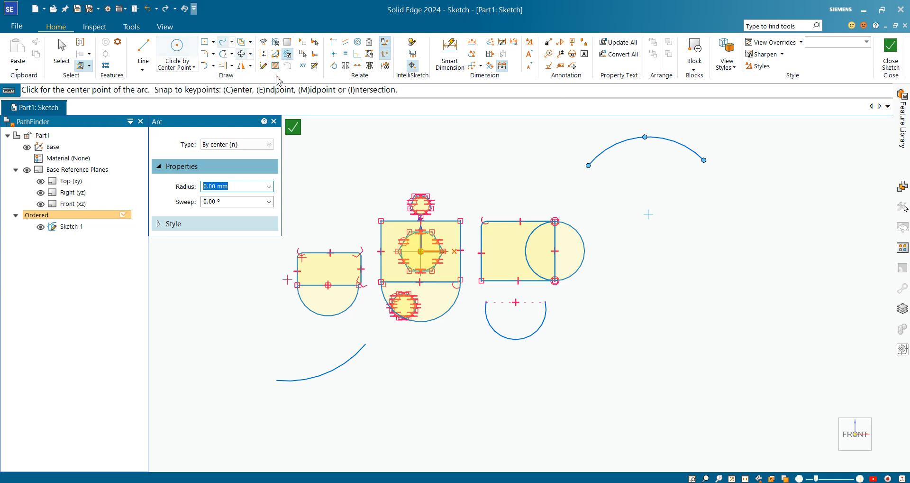
Trim away the left rectangle's bottom edge so the rectangle and the arc below it form one outline
{"action": "left_click", "coordinate": [233, 43]}
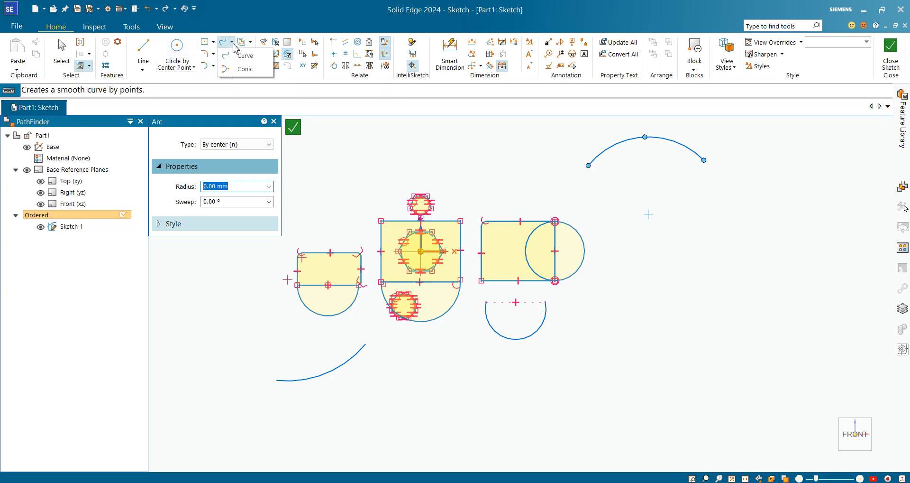
{"action": "left_click", "coordinate": [232, 54]}
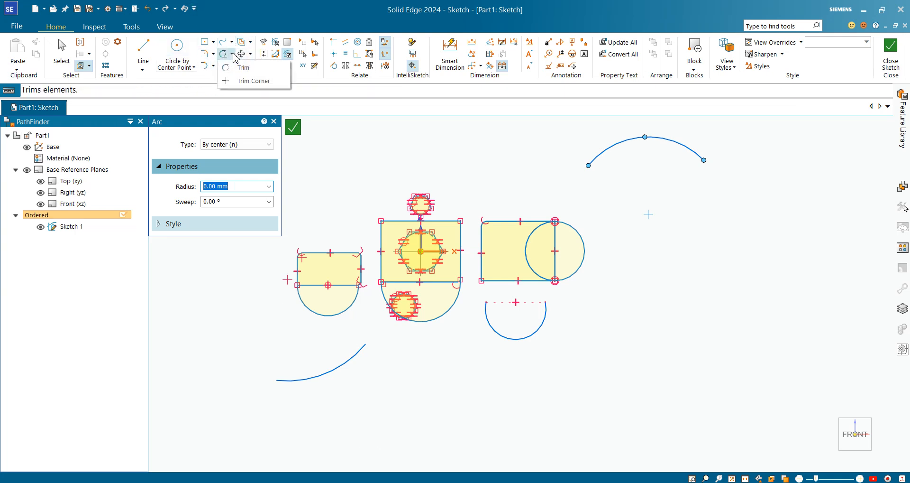
{"action": "left_click", "coordinate": [250, 70]}
{"action": "scroll", "coordinate": [401, 422], "scroll_direction": "up", "scroll_amount": 2}
{"action": "scroll", "coordinate": [397, 411], "scroll_direction": "down", "scroll_amount": 3}
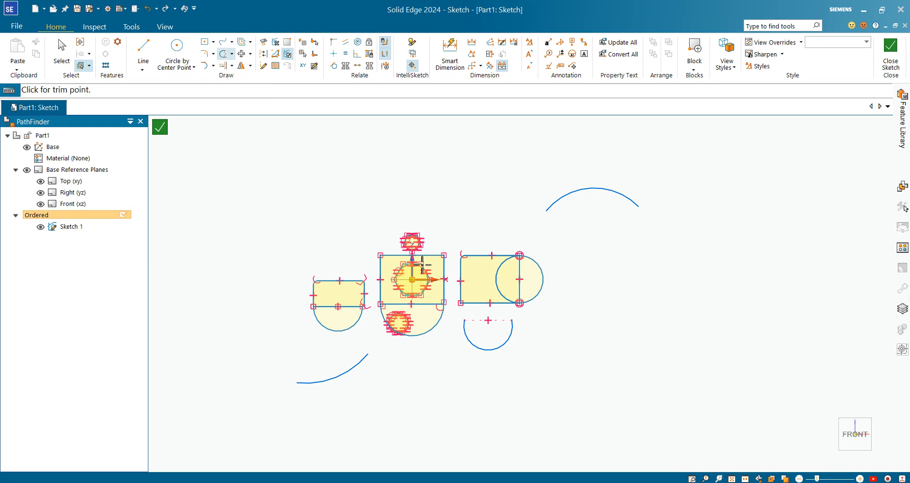
{"action": "scroll", "coordinate": [423, 265], "scroll_direction": "up", "scroll_amount": 2}
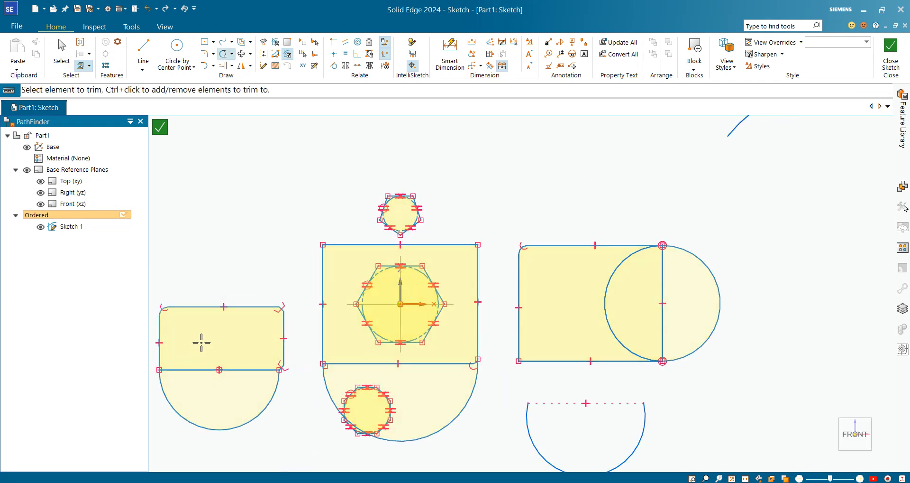
{"action": "left_click_drag", "start_coordinate": [201, 342], "coordinate": [202, 343]}
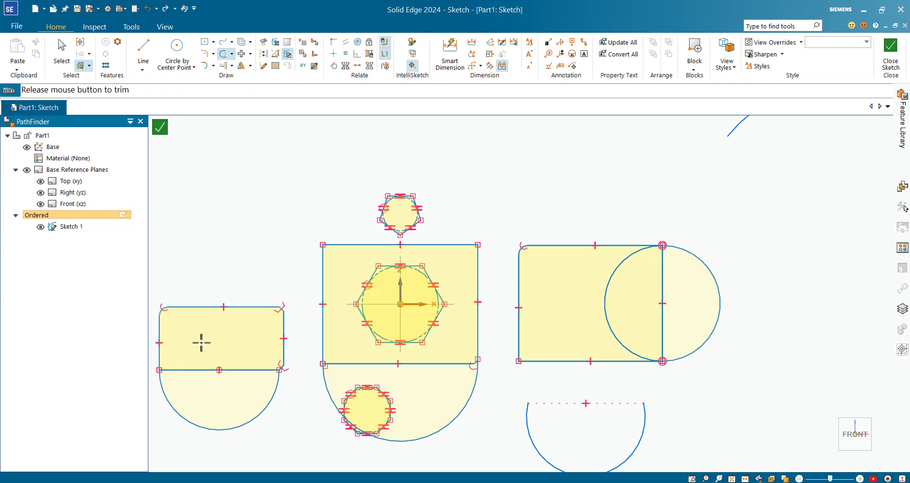
{"action": "left_click_drag", "start_coordinate": [214, 394], "coordinate": [214, 394]}
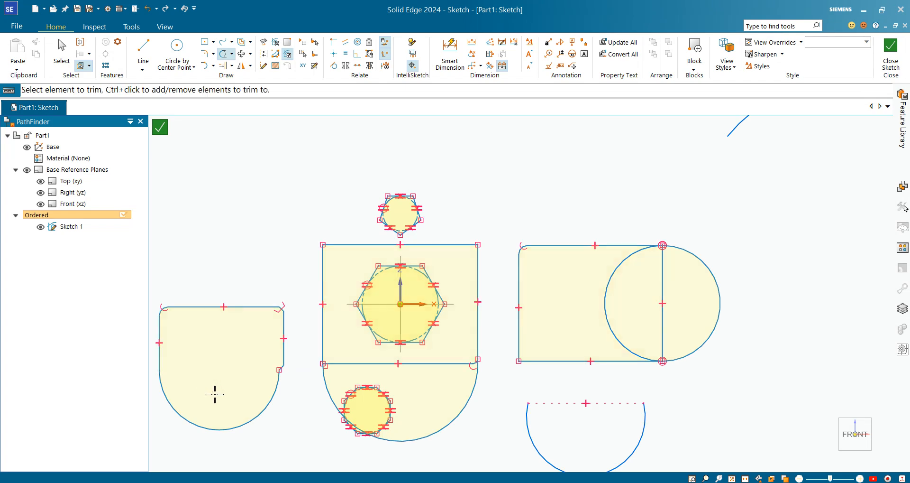
Trim away the middle rectangle's bottom edge and its lower-right fillet, keeping the arc below
{"action": "left_click_drag", "start_coordinate": [458, 342], "coordinate": [457, 342]}
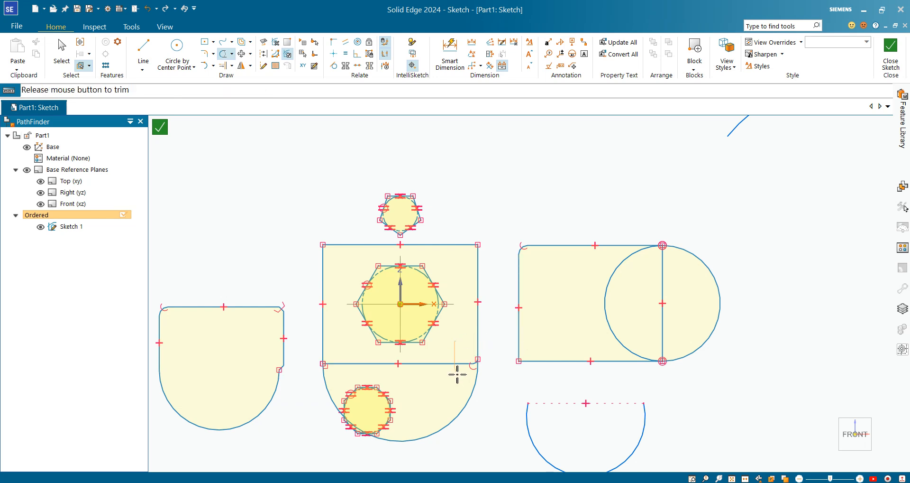
{"action": "mouse_move", "coordinate": [458, 388]}
{"action": "left_mouse_down"}
{"action": "mouse_move", "coordinate": [493, 386]}
{"action": "mouse_move", "coordinate": [492, 366]}
{"action": "left_mouse_up"}
{"action": "scroll", "coordinate": [474, 363], "scroll_direction": "up", "scroll_amount": 5}
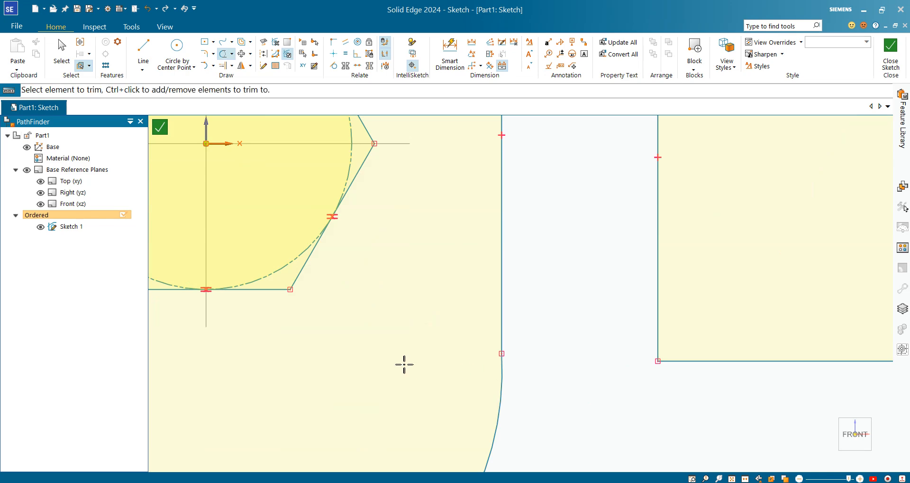
Trim away the right rectangle's right edge and the inner arc, keeping the outward-bulging arc
{"action": "scroll", "coordinate": [571, 349], "scroll_direction": "down", "scroll_amount": 5}
{"action": "scroll", "coordinate": [567, 342], "scroll_direction": "up", "scroll_amount": 5}
{"action": "left_click_drag", "start_coordinate": [745, 301], "coordinate": [745, 300]}
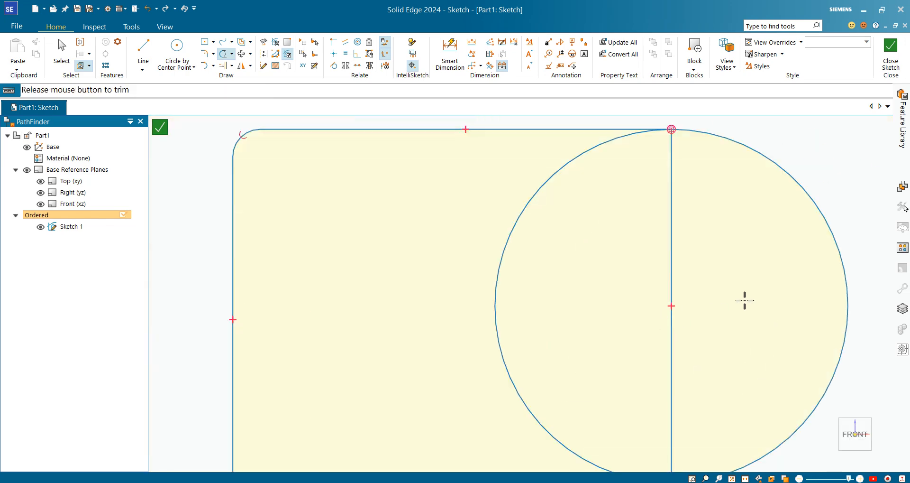
{"action": "scroll", "coordinate": [554, 293], "scroll_direction": "up", "scroll_amount": 1}
{"action": "left_click_drag", "start_coordinate": [684, 297], "coordinate": [468, 294]}
{"action": "scroll", "coordinate": [469, 293], "scroll_direction": "down", "scroll_amount": 5}
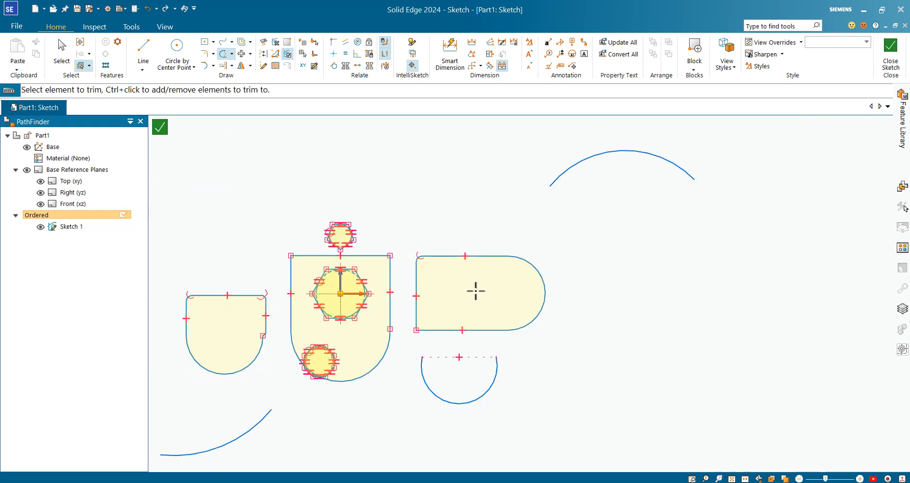
Trim away the three separate open arcs around the closed shapes: the upper-right, the lower-right and the lower-left one
{"action": "left_click_drag", "start_coordinate": [581, 147], "coordinate": [630, 240]}
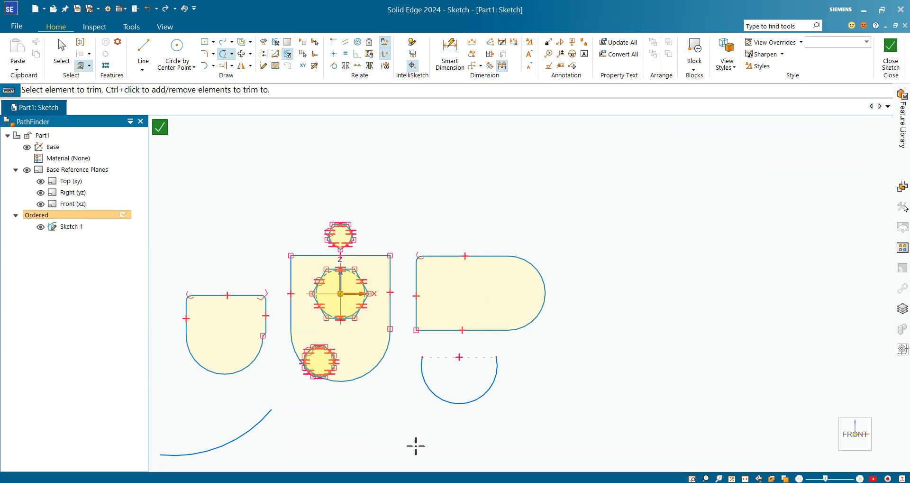
{"action": "scroll", "coordinate": [417, 442], "scroll_direction": "up", "scroll_amount": 1}
{"action": "left_click_drag", "start_coordinate": [500, 342], "coordinate": [481, 434]}
{"action": "left_click_drag", "start_coordinate": [189, 408], "coordinate": [277, 446]}
{"action": "scroll", "coordinate": [642, 372], "scroll_direction": "down", "scroll_amount": 2}
{"action": "scroll", "coordinate": [574, 332], "scroll_direction": "up", "scroll_amount": 2}
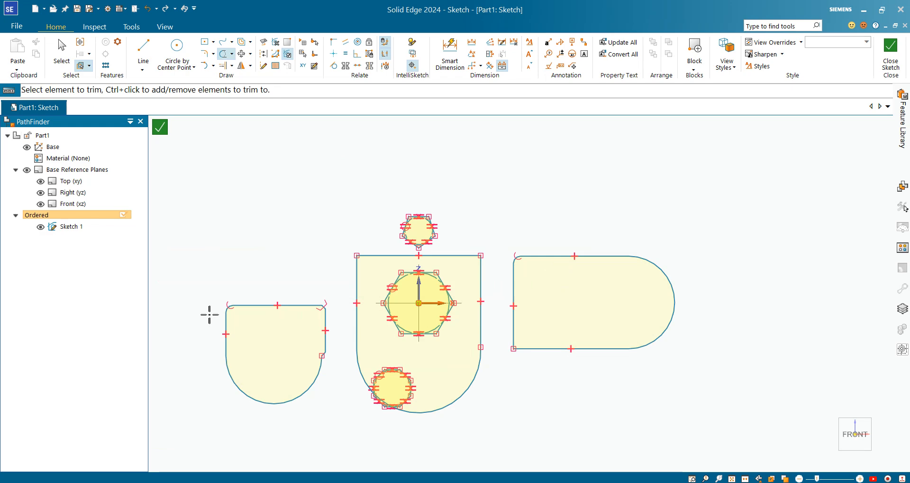
{"action": "scroll", "coordinate": [575, 215], "scroll_direction": "down", "scroll_amount": 3}
{"action": "scroll", "coordinate": [657, 230], "scroll_direction": "up", "scroll_amount": 2}
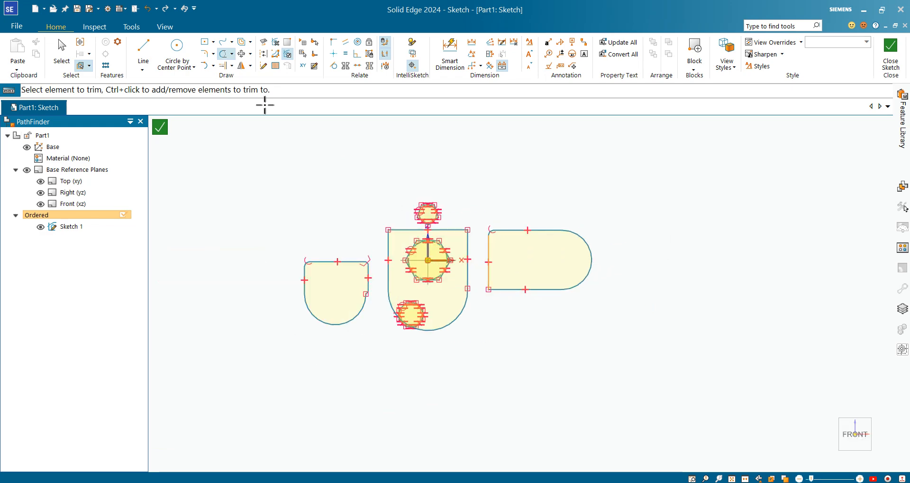
{"action": "left_click", "coordinate": [232, 54]}
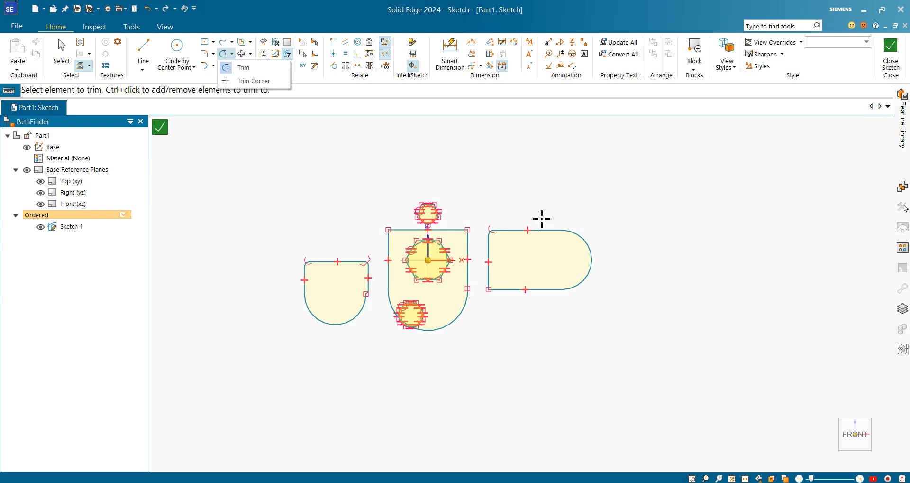
{"action": "left_click", "coordinate": [340, 195]}
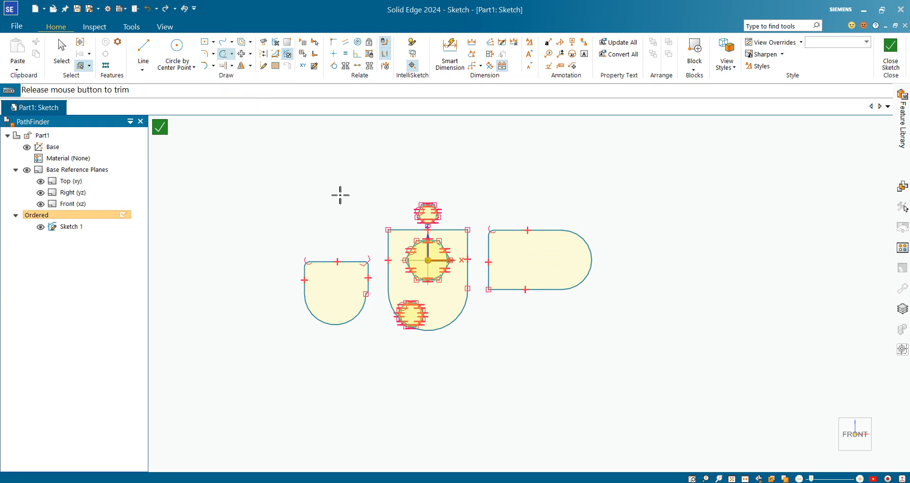
{"action": "key", "text": "Escape"}
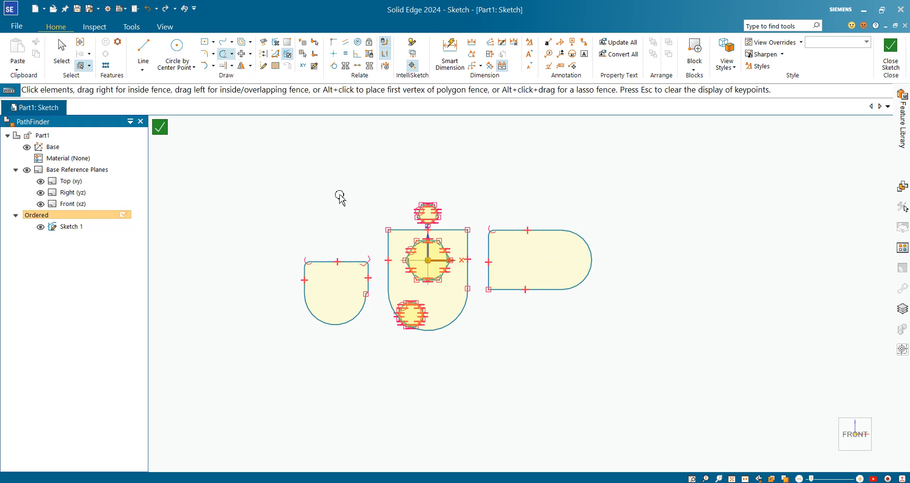
Add a driving Smart Dimension for the distance between the right outline's top and bottom edges, keeping the drawn value
{"action": "left_click", "coordinate": [456, 65]}
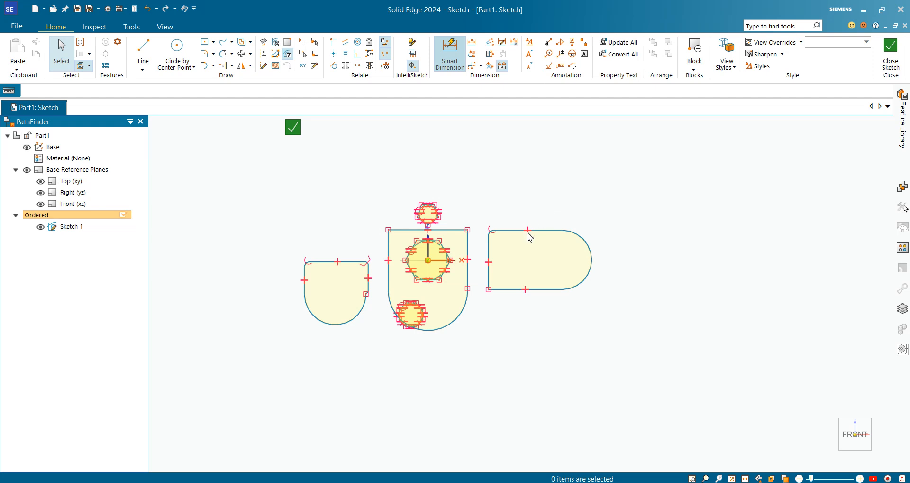
{"action": "scroll", "coordinate": [541, 227], "scroll_direction": "up", "scroll_amount": 2}
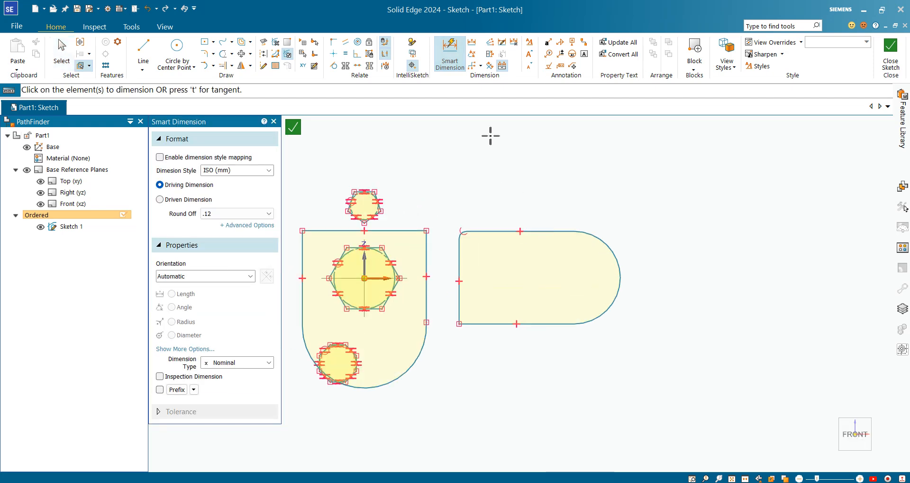
{"action": "left_click", "coordinate": [553, 233]}
{"action": "left_click", "coordinate": [551, 326]}
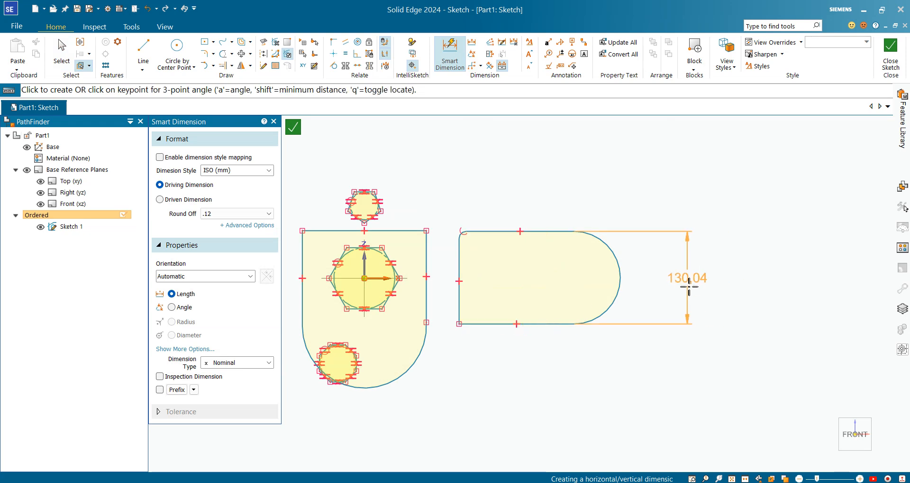
{"action": "left_click", "coordinate": [690, 284]}
{"action": "key", "text": "Return"}
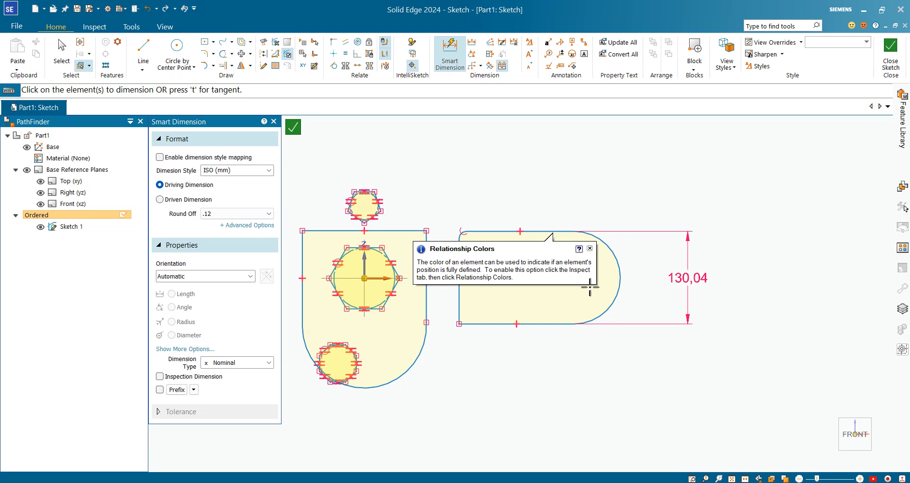
Dimension the radius of the arc closing the right outline and set it to 70 mm
{"action": "left_click", "coordinate": [621, 261]}
{"action": "left_click", "coordinate": [664, 191]}
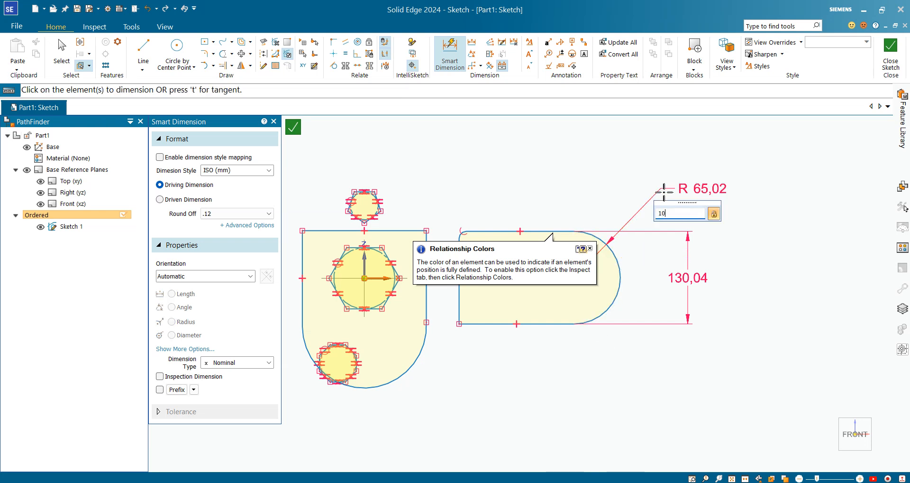
{"action": "type", "text": "100"}
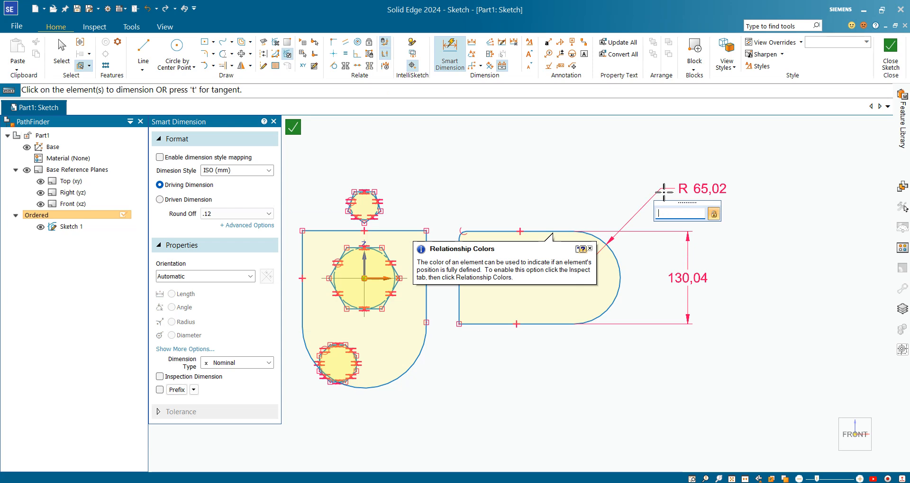
{"action": "key", "text": "Return"}
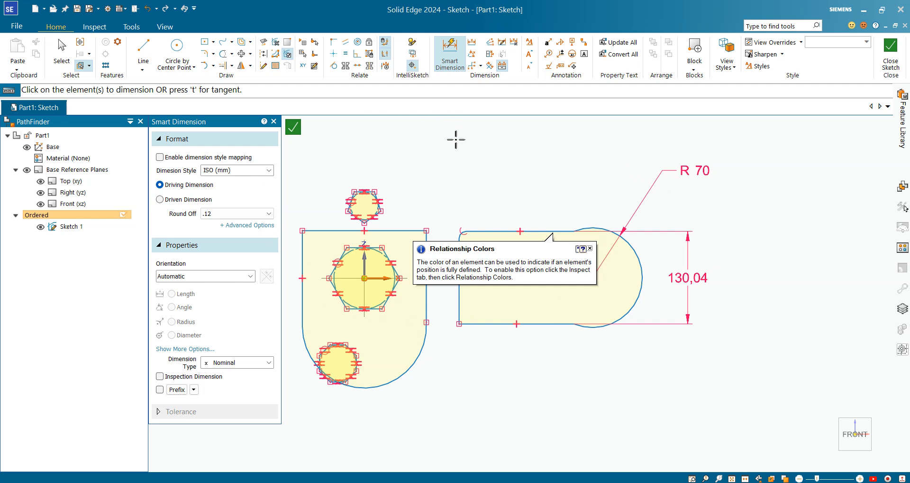
{"action": "scroll", "coordinate": [754, 137], "scroll_direction": "down", "scroll_amount": 3}
{"action": "scroll", "coordinate": [729, 180], "scroll_direction": "up", "scroll_amount": 4}
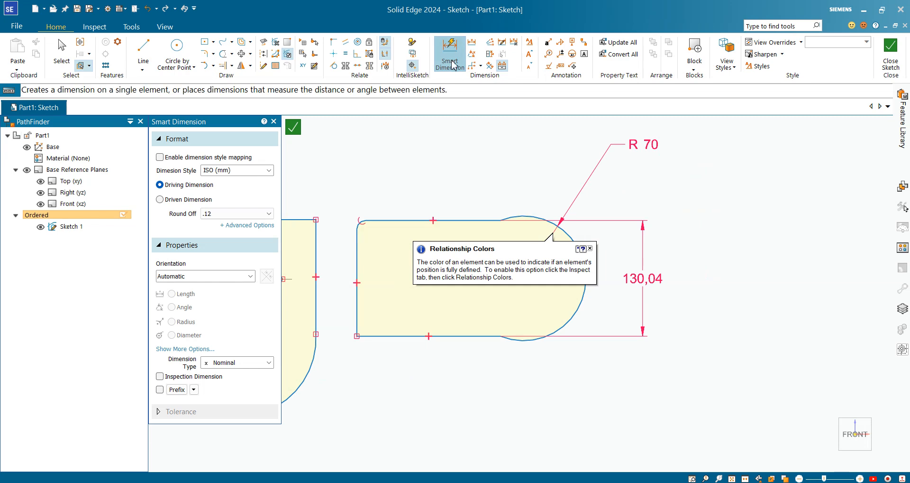
{"action": "scroll", "coordinate": [746, 158], "scroll_direction": "down", "scroll_amount": 3}
{"action": "scroll", "coordinate": [531, 190], "scroll_direction": "up", "scroll_amount": 2}
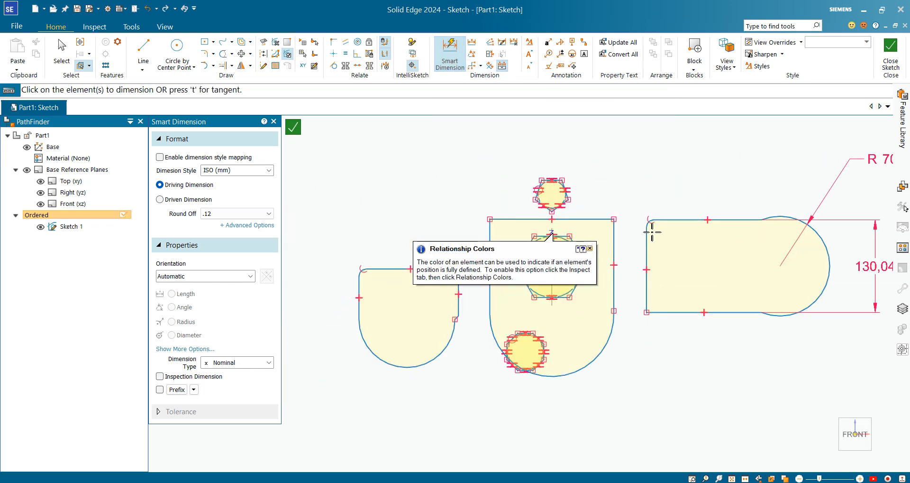
{"action": "scroll", "coordinate": [654, 227], "scroll_direction": "up", "scroll_amount": 4}
{"action": "scroll", "coordinate": [378, 157], "scroll_direction": "down", "scroll_amount": 3}
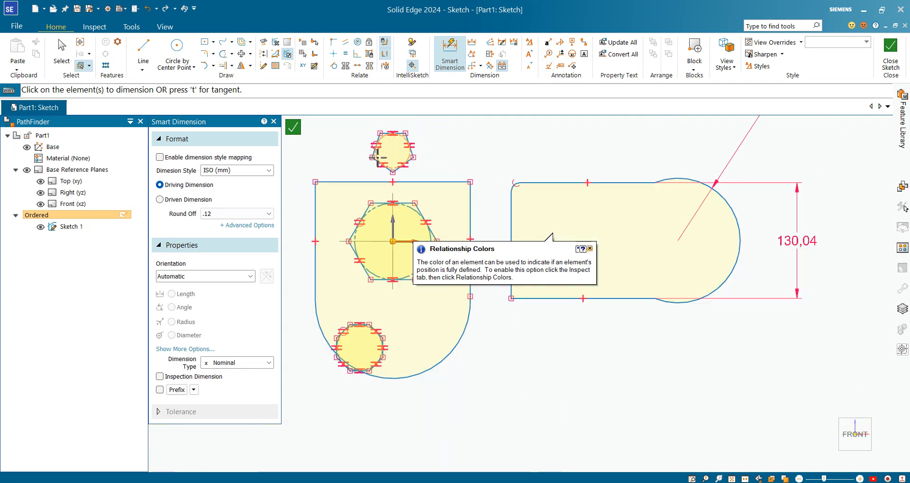
{"action": "scroll", "coordinate": [603, 181], "scroll_direction": "down", "scroll_amount": 3}
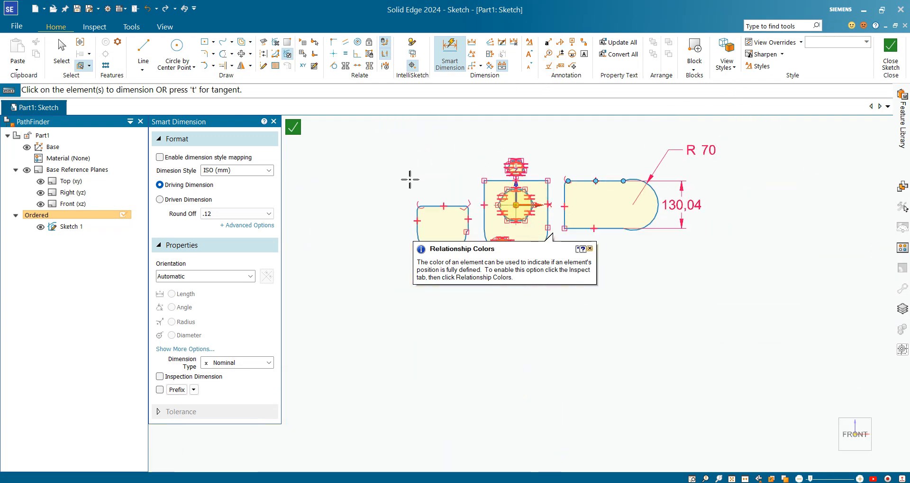